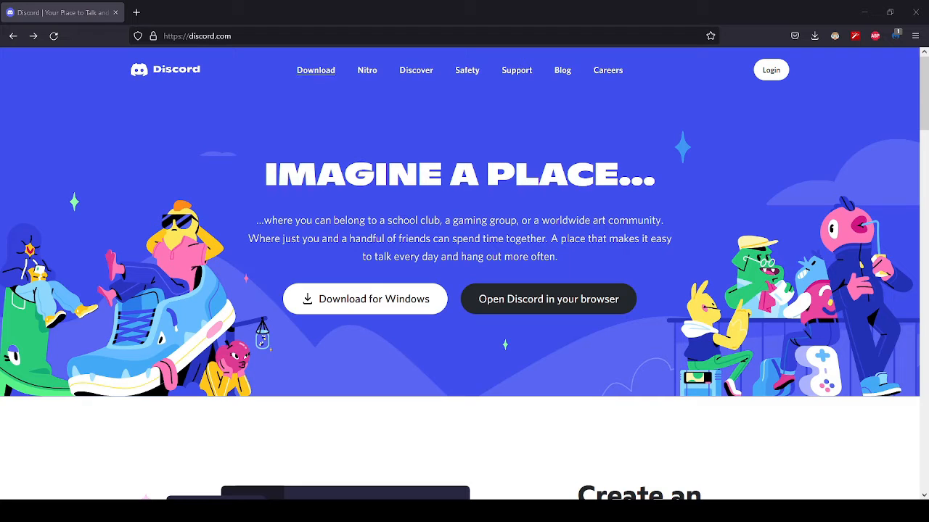
- Open Discord's download page, look over the versions for each platform, and download the Windows version
left_click(314, 72)
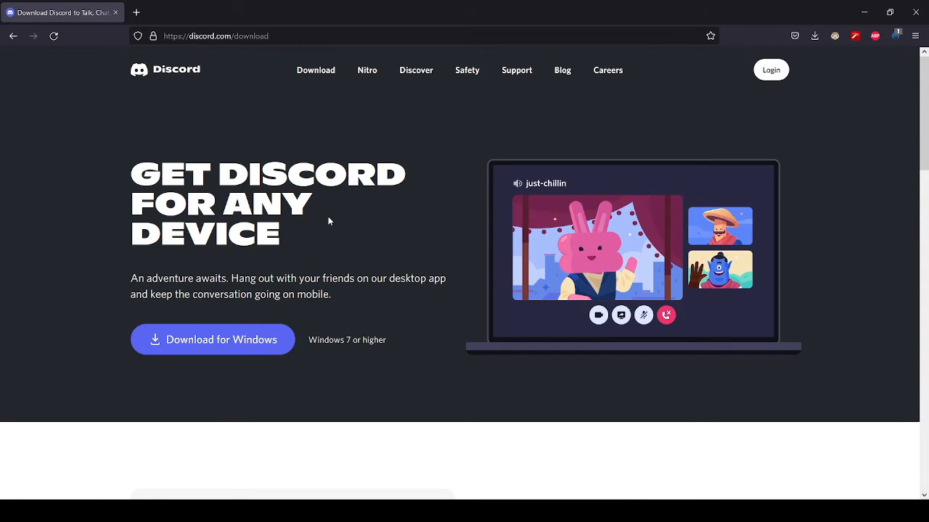
scroll(317, 229, "down", 1)
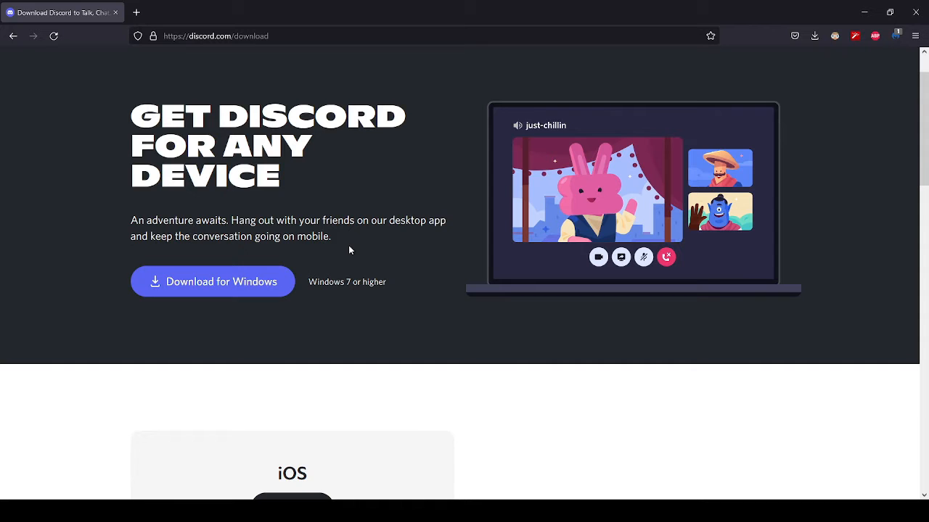
scroll(246, 209, "down", 1)
scroll(225, 211, "up", 1)
scroll(368, 216, "down", 3)
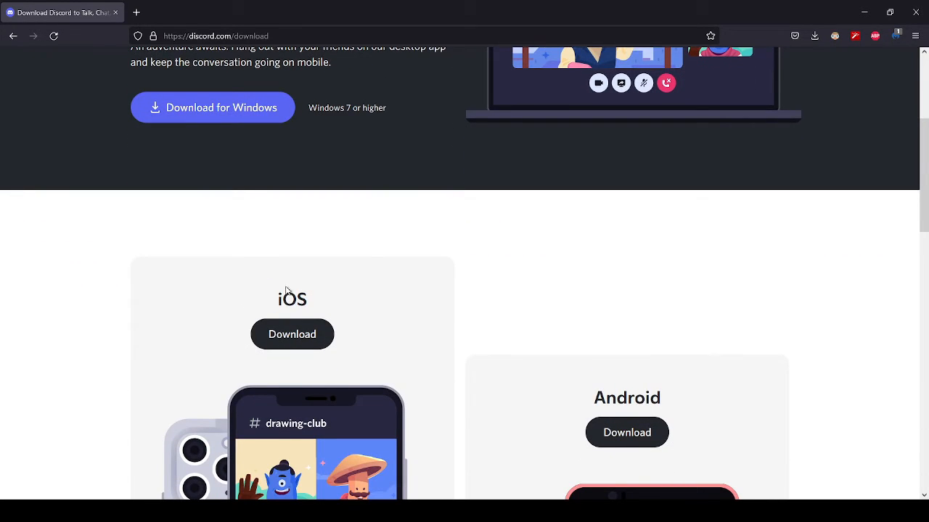
scroll(276, 268, "down", 1)
scroll(556, 313, "down", 5)
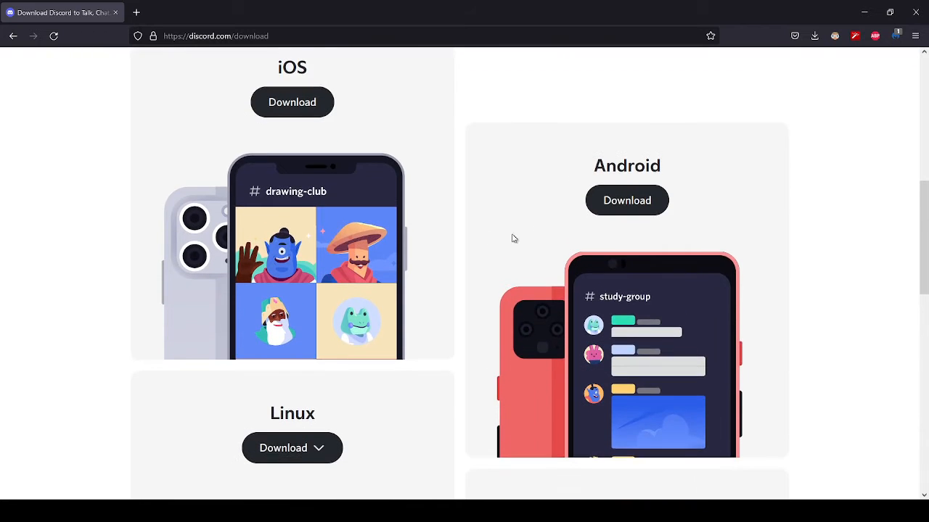
scroll(296, 292, "down", 6)
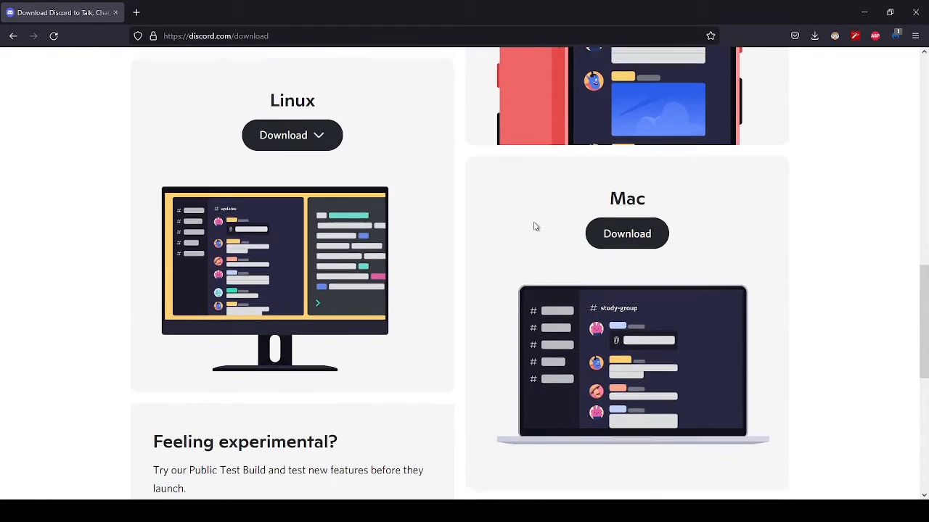
scroll(568, 153, "up", 12)
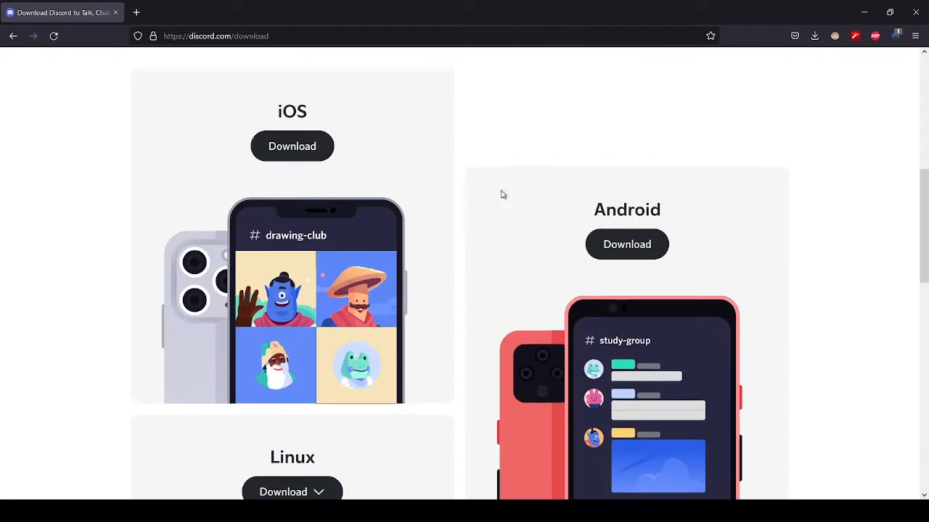
scroll(449, 205, "up", 3)
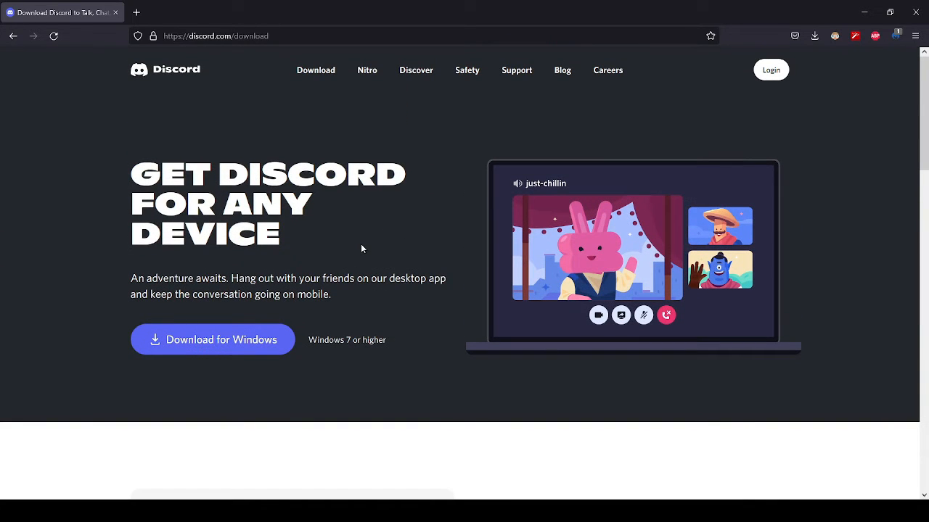
left_click(264, 348)
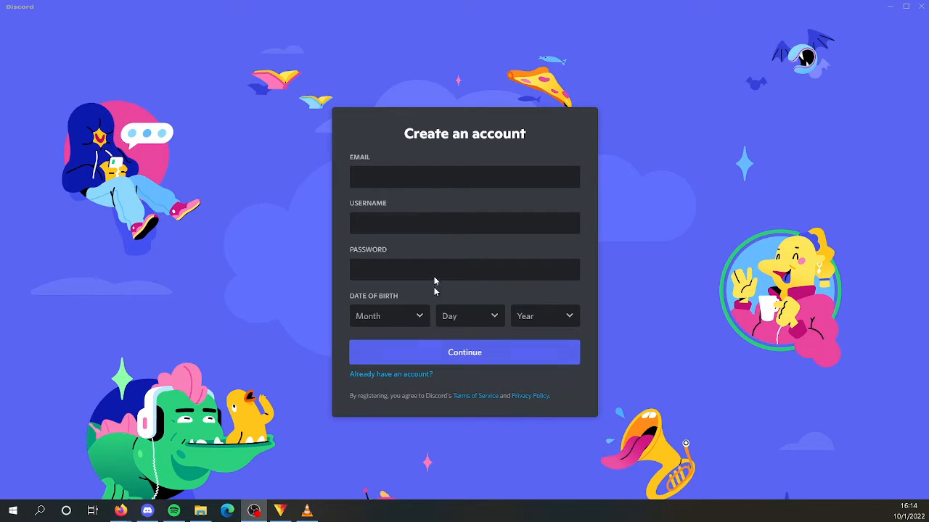
- Fill in the account registration form with the e-mail address, username and account password
left_click(437, 182)
key("Tab")
type("Pjreinha")
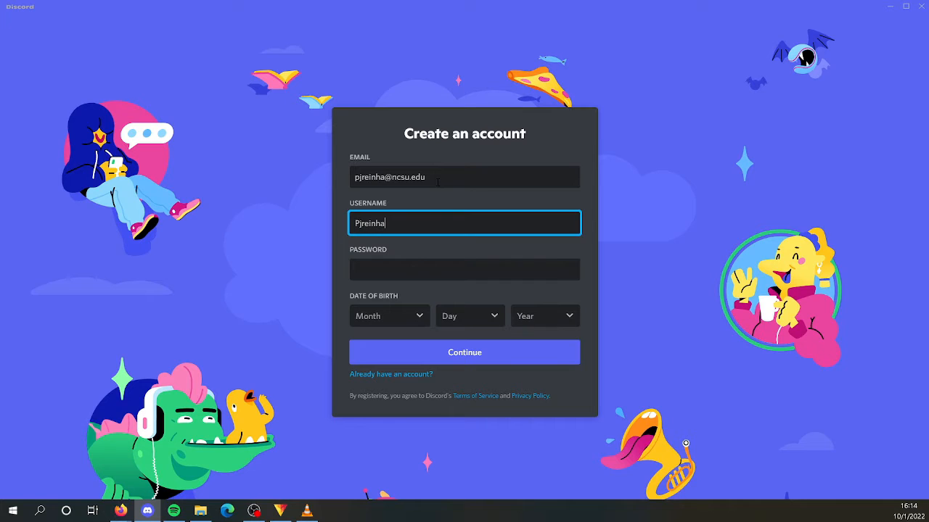
key("Tab")
type("••••••••••")
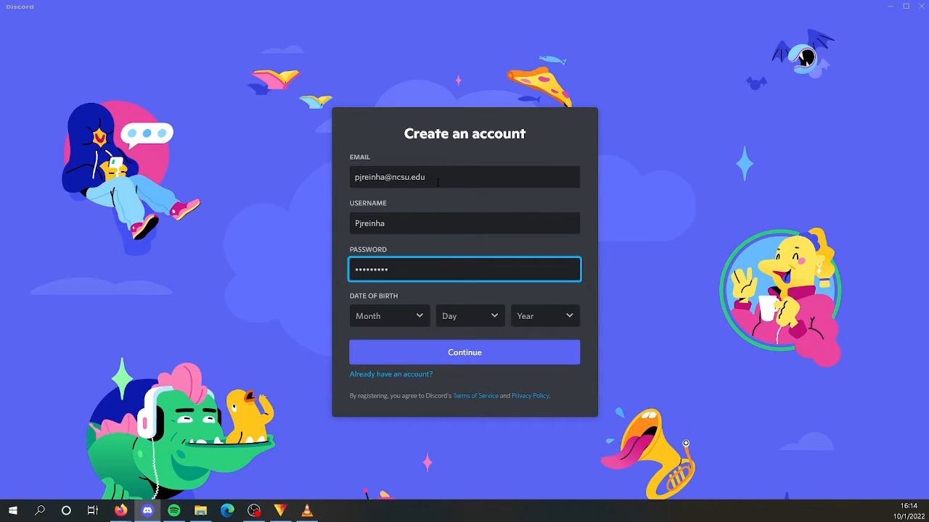
- Select the month, day and year for the date of birth and submit the account registration
left_click(398, 320)
left_click(384, 266)
left_click(486, 314)
scroll(473, 266, "down", 5)
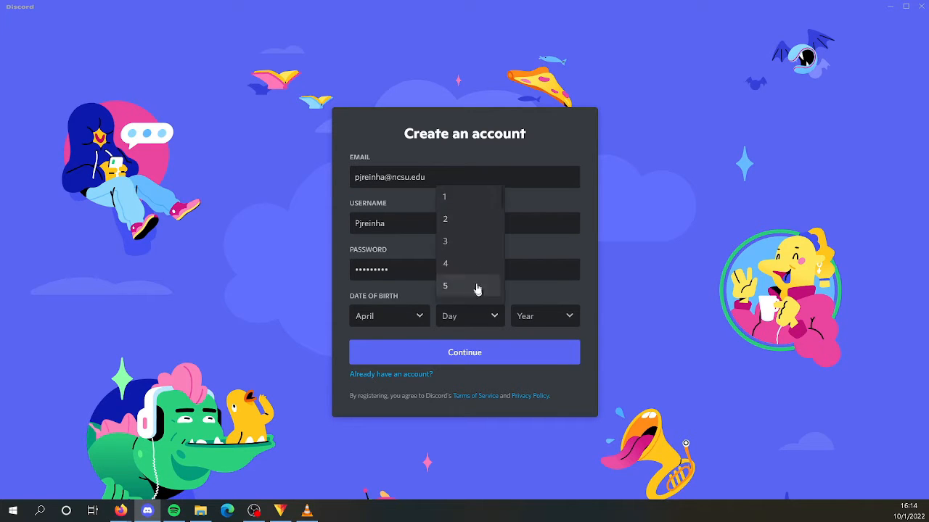
left_click(472, 265)
left_click(570, 315)
scroll(537, 274, "down", 4)
scroll(539, 273, "down", 3)
left_click(539, 273)
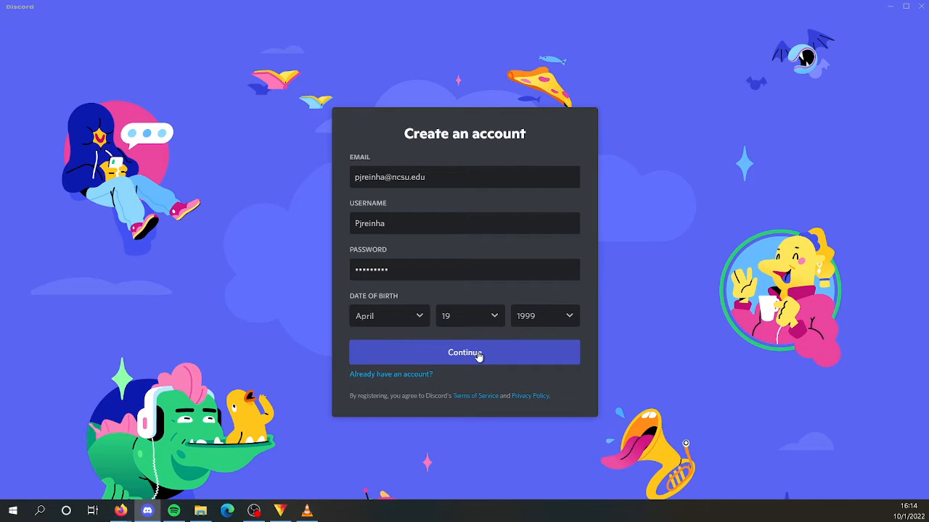
left_click(478, 355)
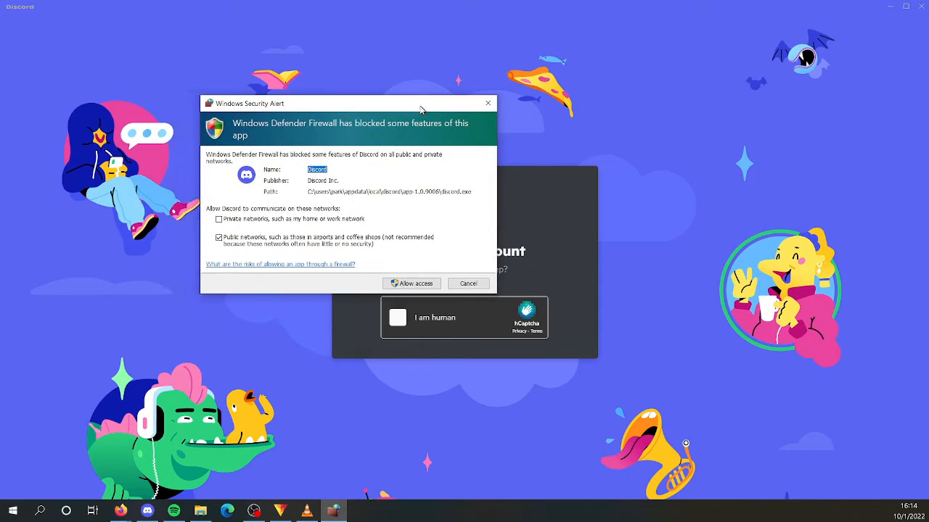
- Allow Discord through Windows Defender Firewall on private networks only, with public networks excluded
left_click_drag(345, 86, 308, 65)
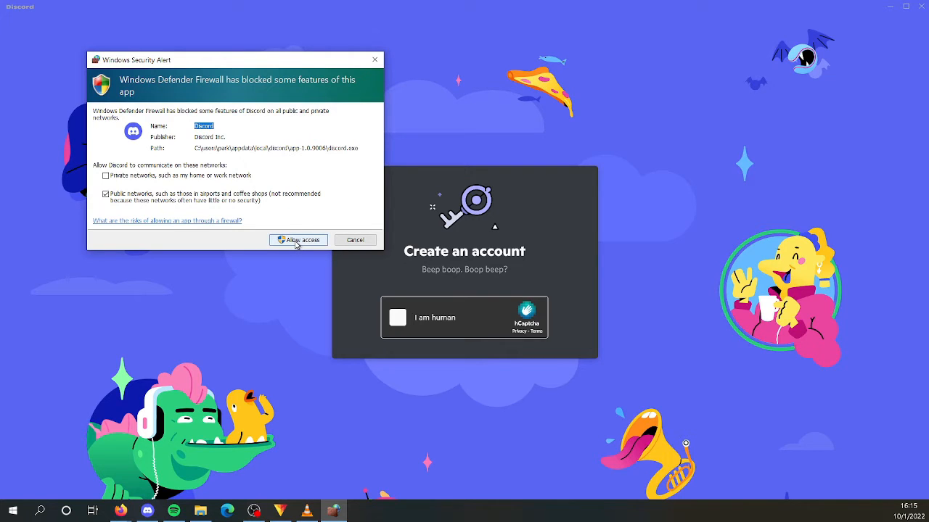
left_click(105, 177)
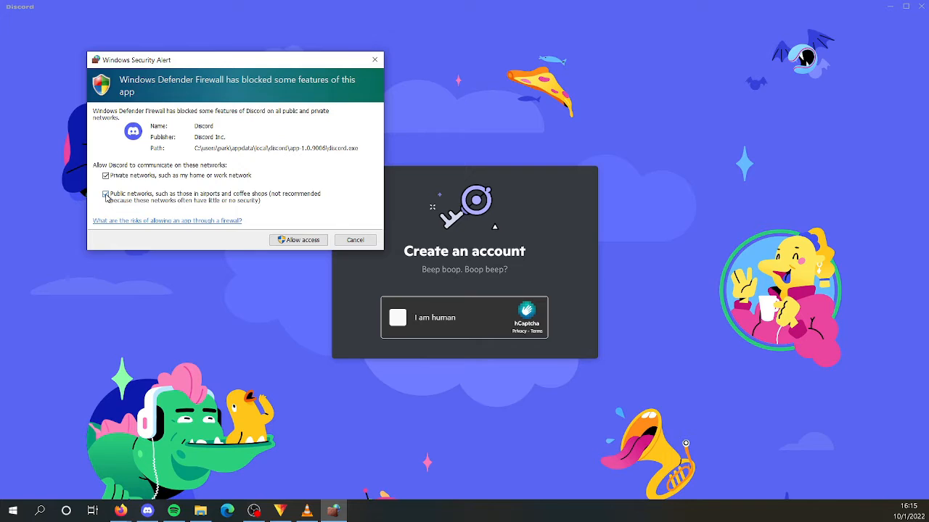
left_click(106, 194)
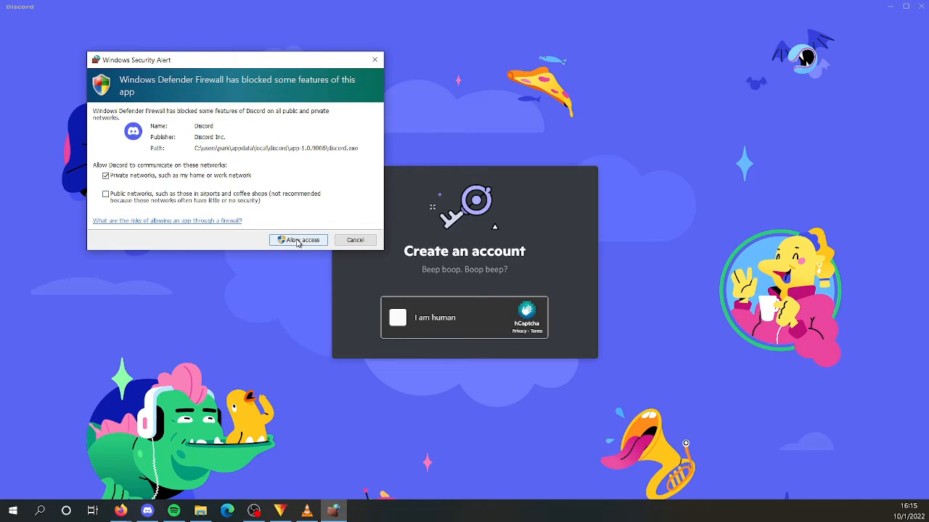
left_click(300, 240)
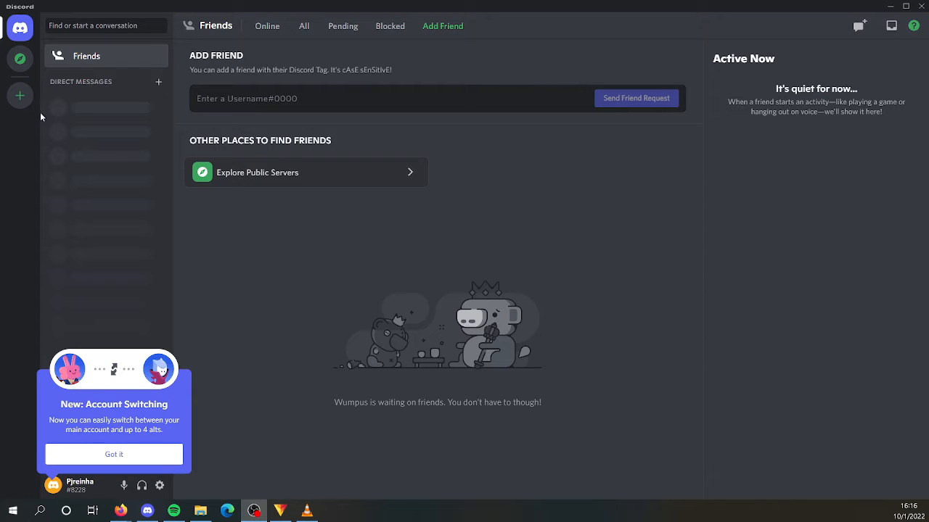
- Dismiss the account switching notice and open the profile editing settings to view the server profiles
left_click(113, 457)
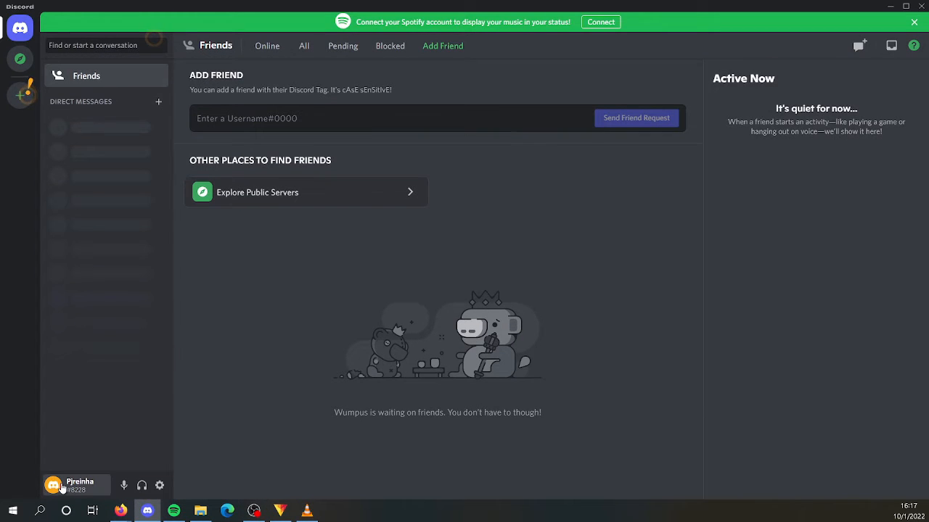
left_click(62, 488)
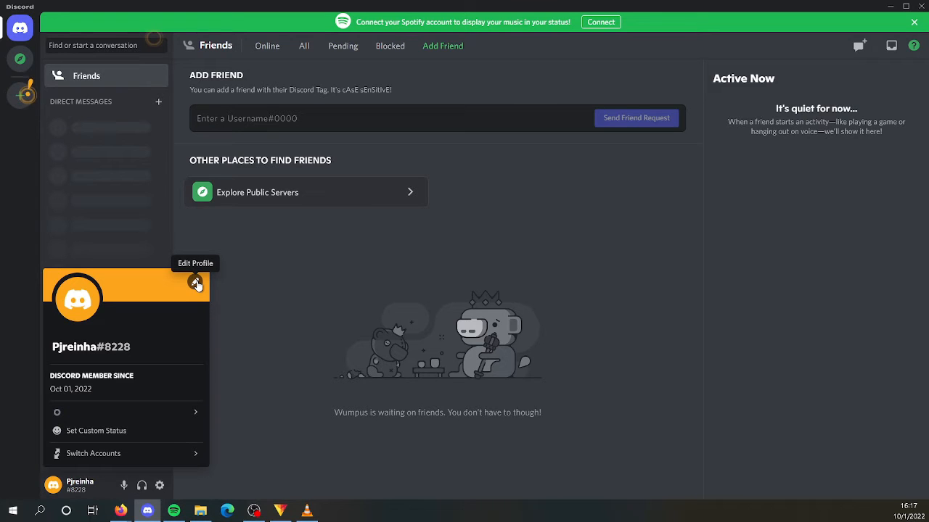
left_click(196, 283)
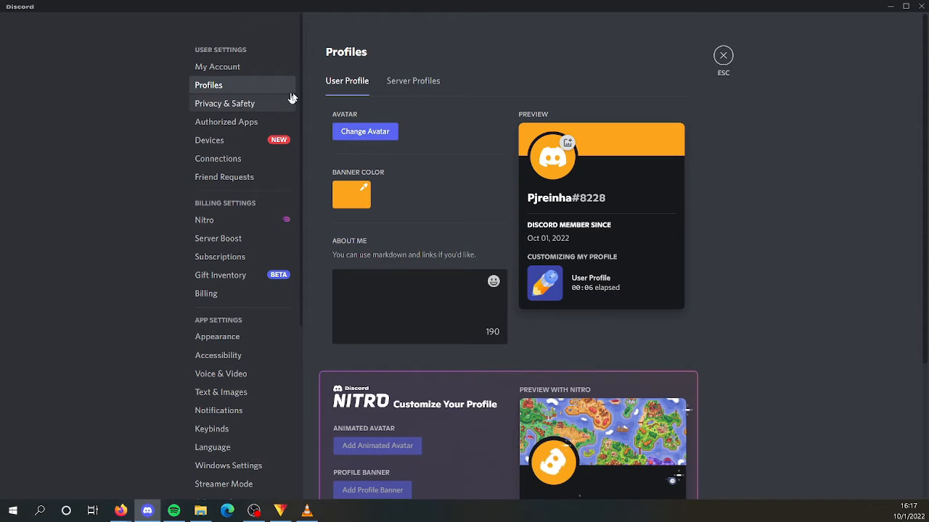
left_click(412, 87)
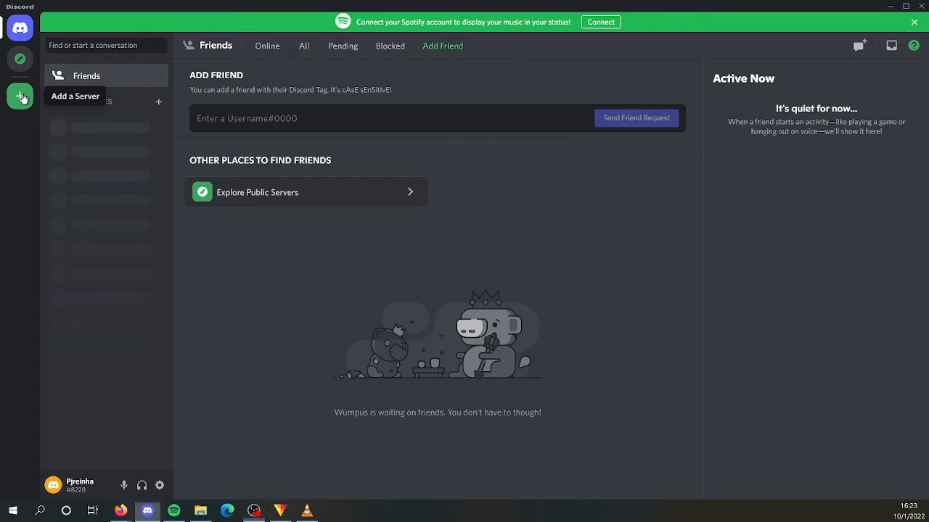
- Create a new server of your own for a club or community, keeping the suggested server name
left_click(21, 96)
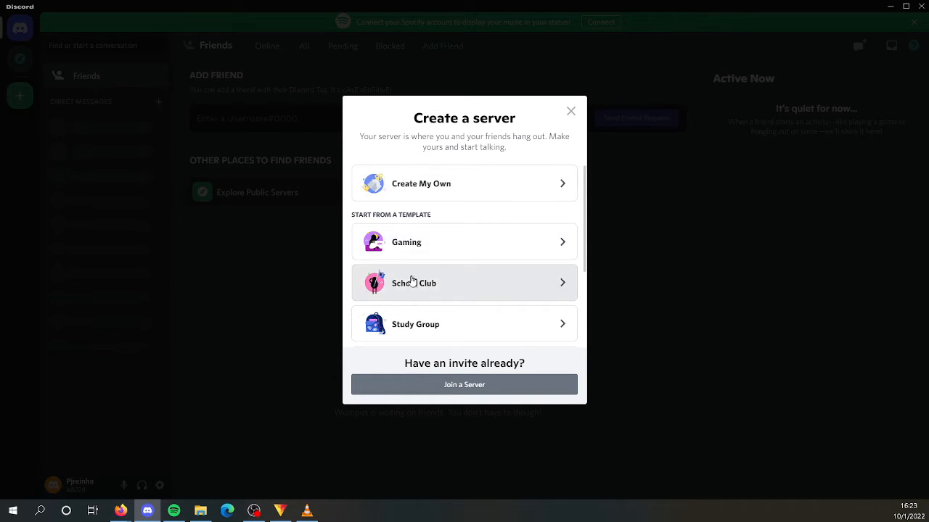
scroll(413, 291, "down", 3)
scroll(412, 260, "down", 1)
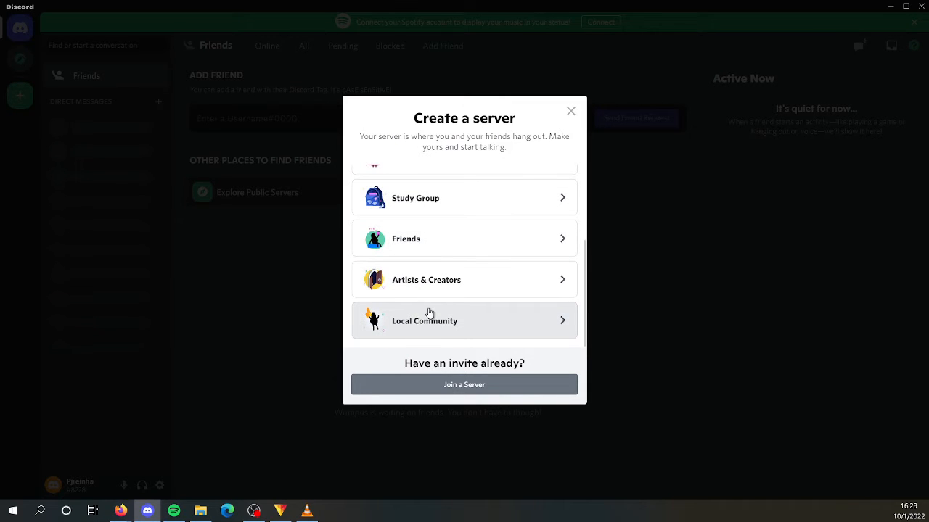
scroll(427, 312, "up", 4)
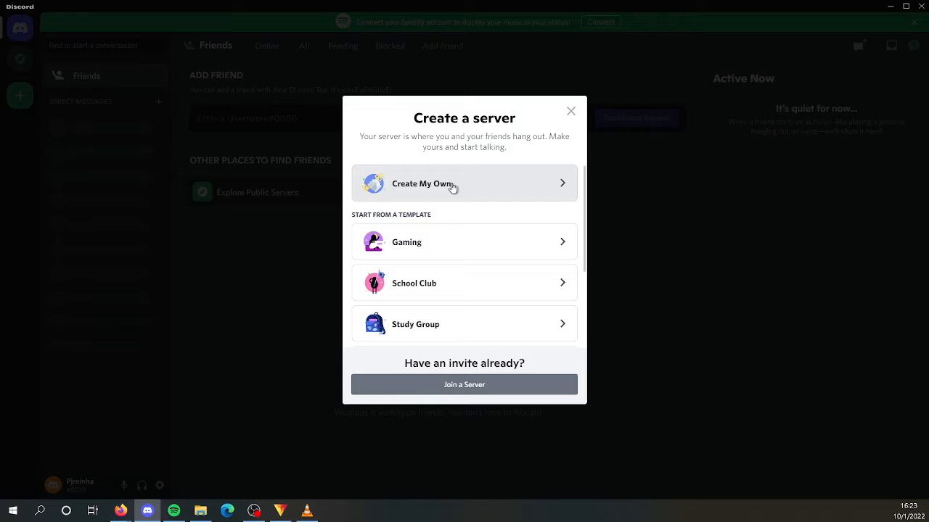
left_click(452, 187)
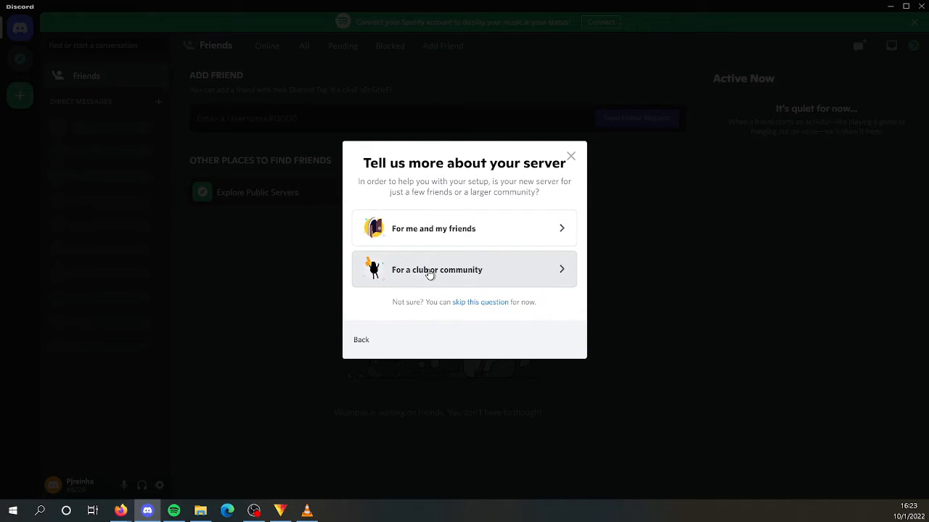
left_click(441, 273)
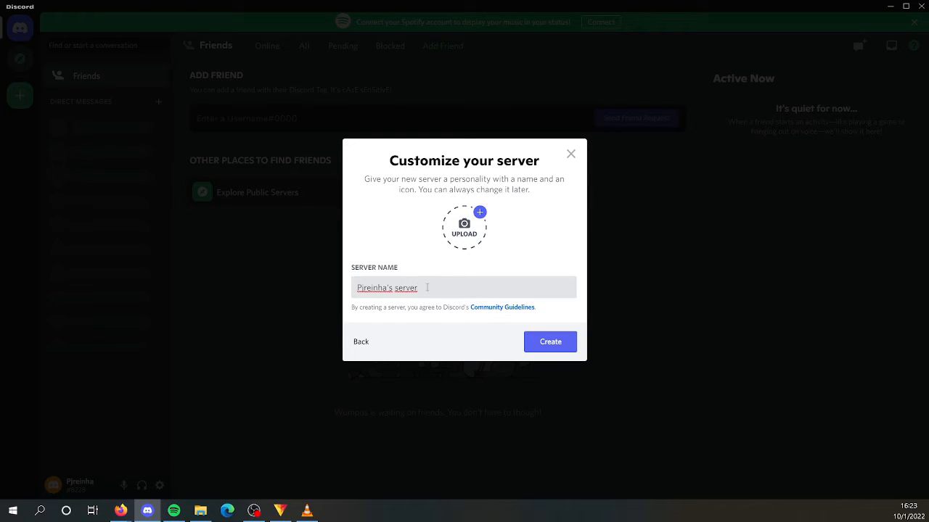
left_click(553, 341)
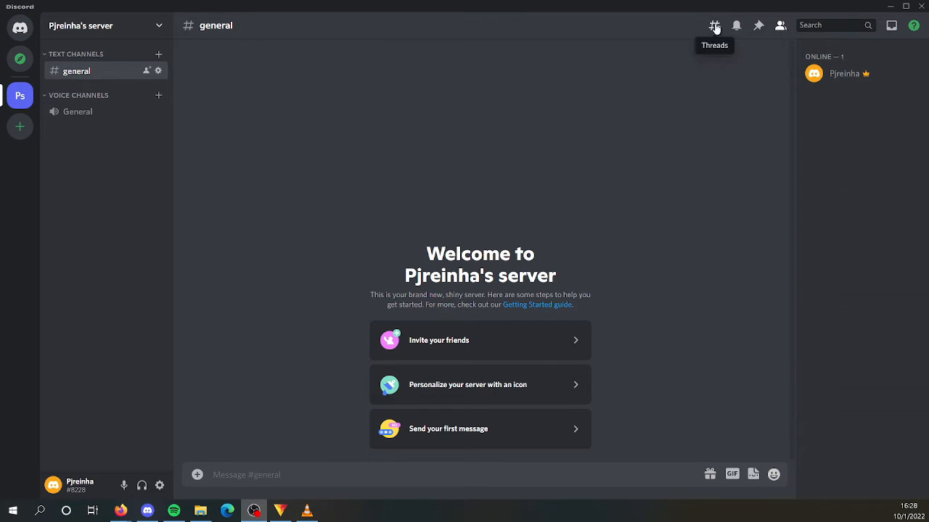
- Toggle the member list off and back on, and post "Hello world!" in the general text channel
left_click(779, 26)
left_click(780, 28)
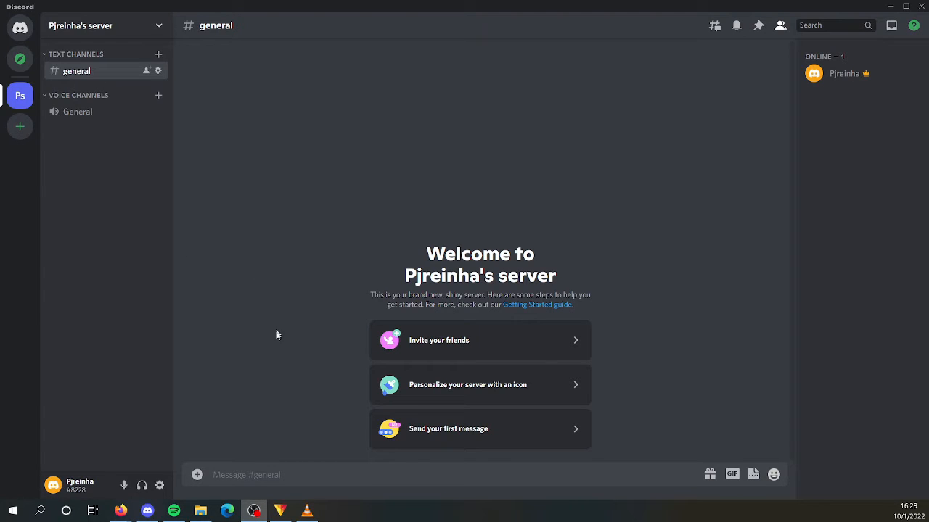
left_click(293, 474)
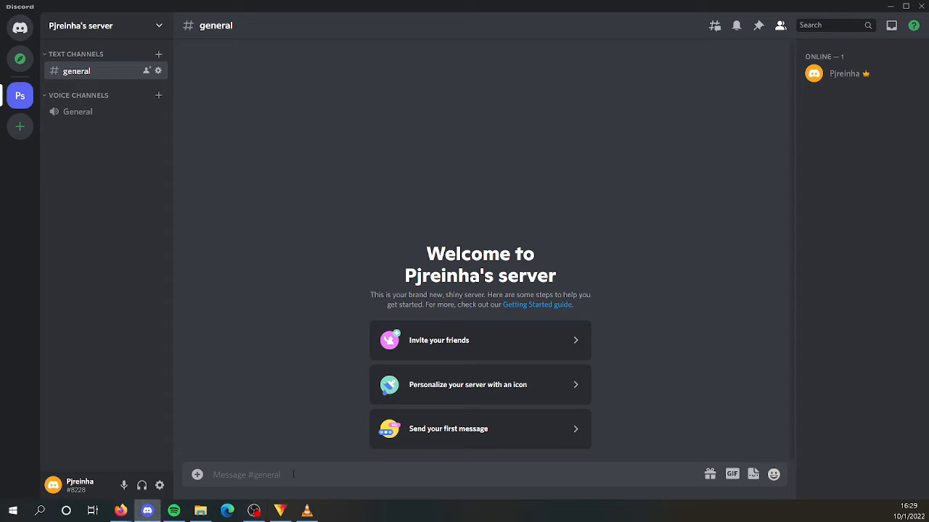
type("Hello world!")
key("Return")
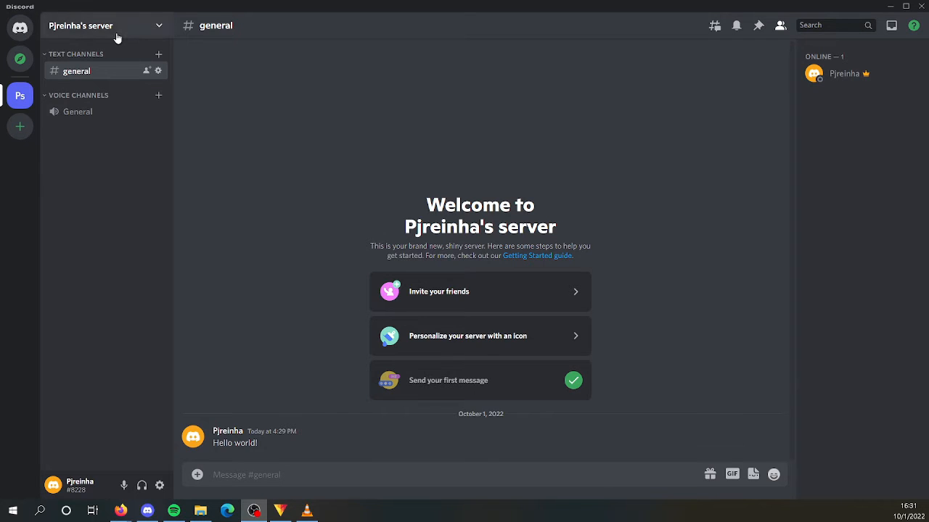
- Open the server's settings and look through the Overview, Roles, Emoji and Stickers pages
left_click(160, 29)
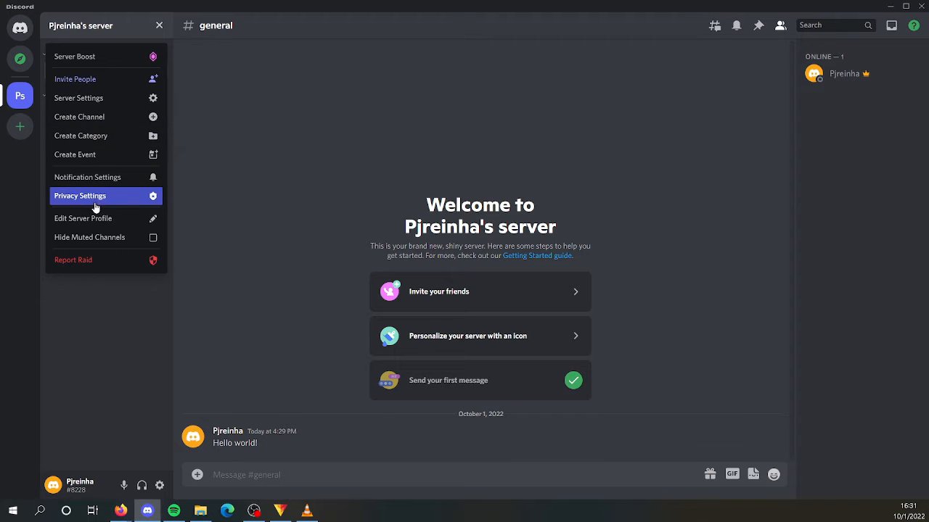
left_click(100, 106)
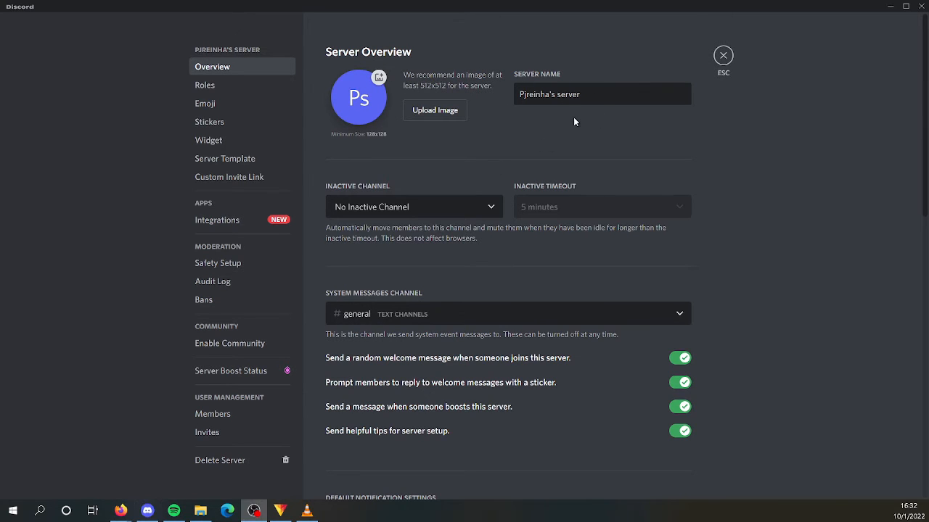
left_click(232, 84)
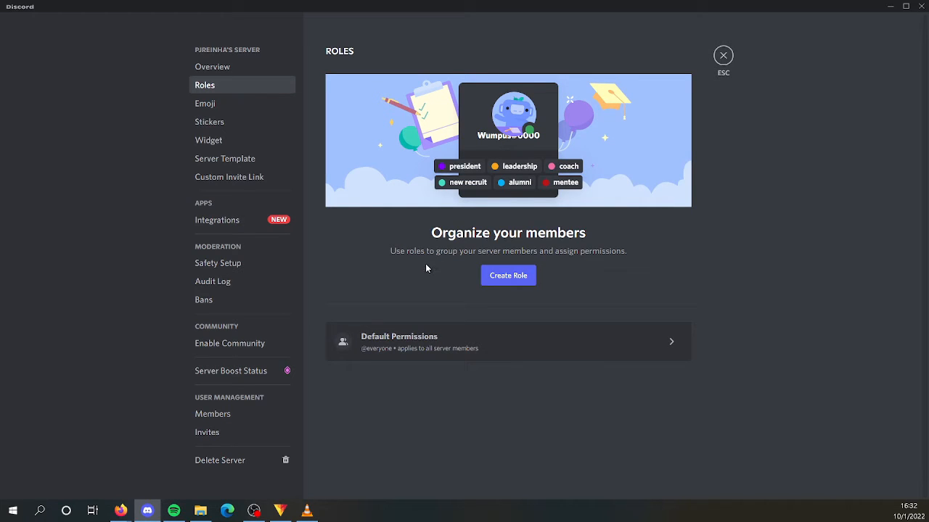
left_click(217, 103)
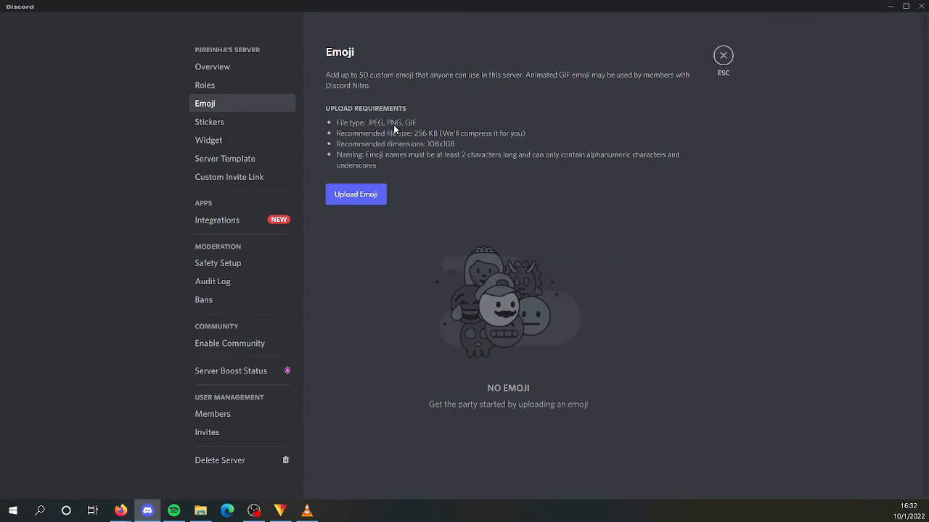
left_click(216, 128)
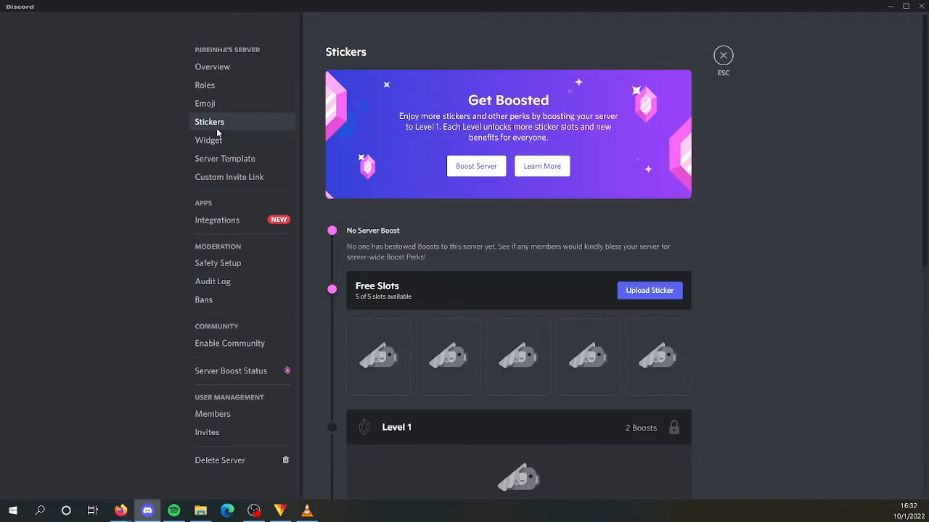
- Look through the server's Widget, Server Template, Custom Invite Link, Members, Invites and Safety Setup settings pages
left_click(219, 141)
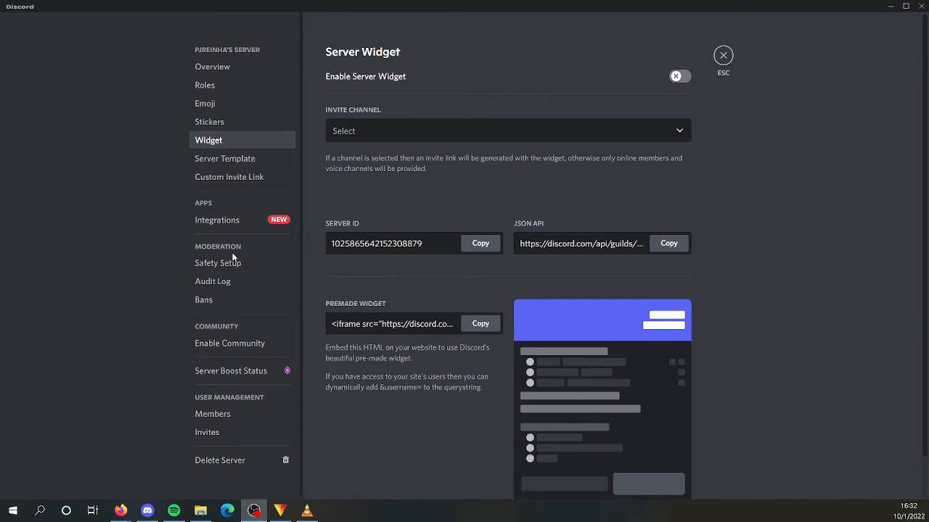
left_click(225, 161)
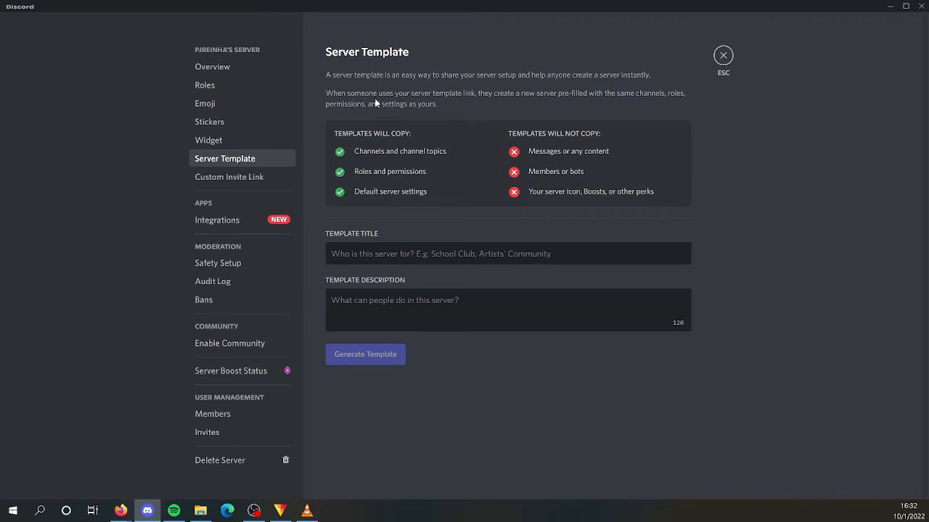
left_click(244, 179)
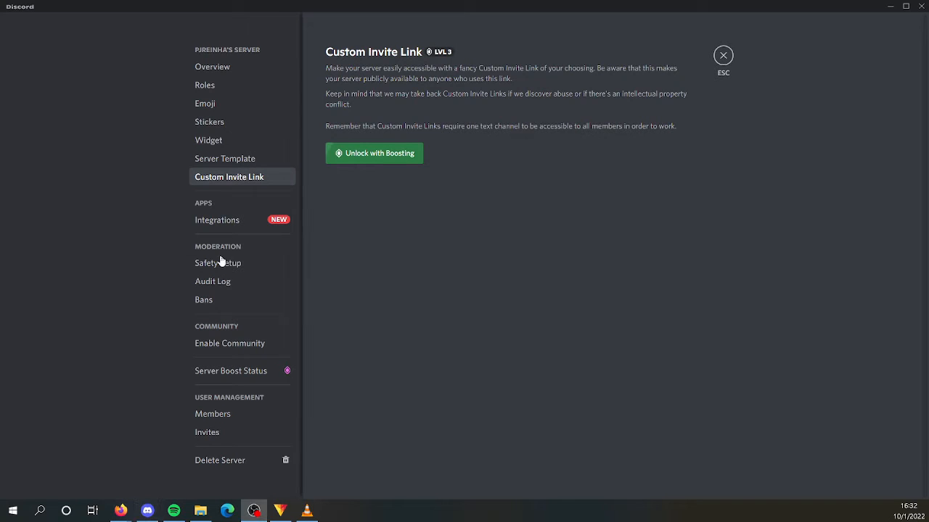
left_click(227, 415)
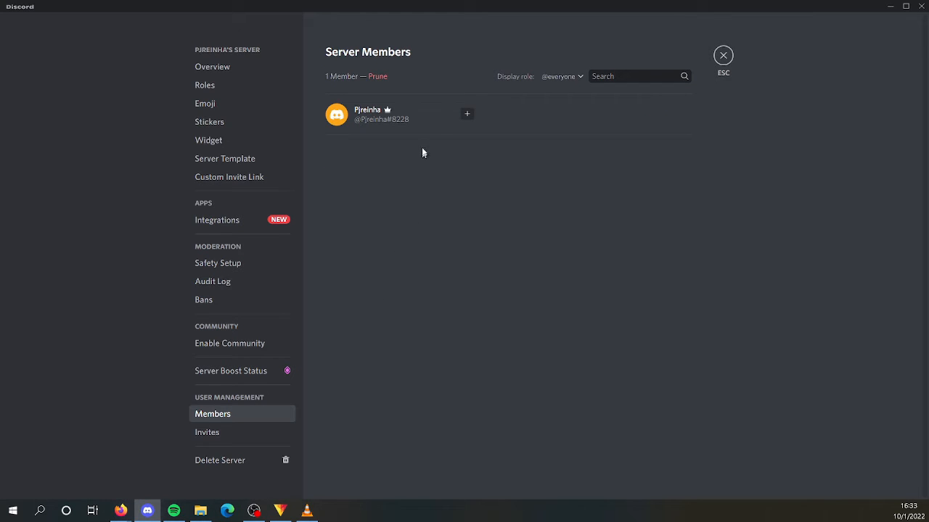
left_click(231, 439)
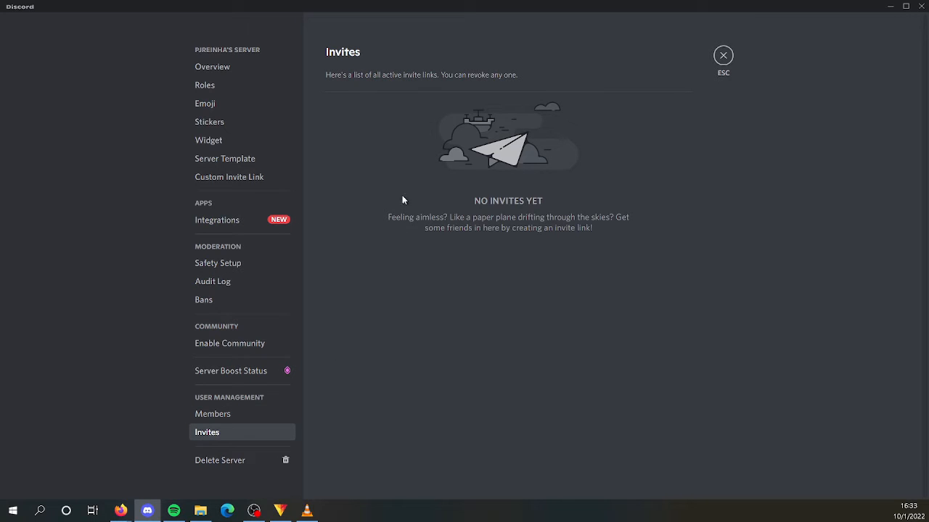
left_click(217, 262)
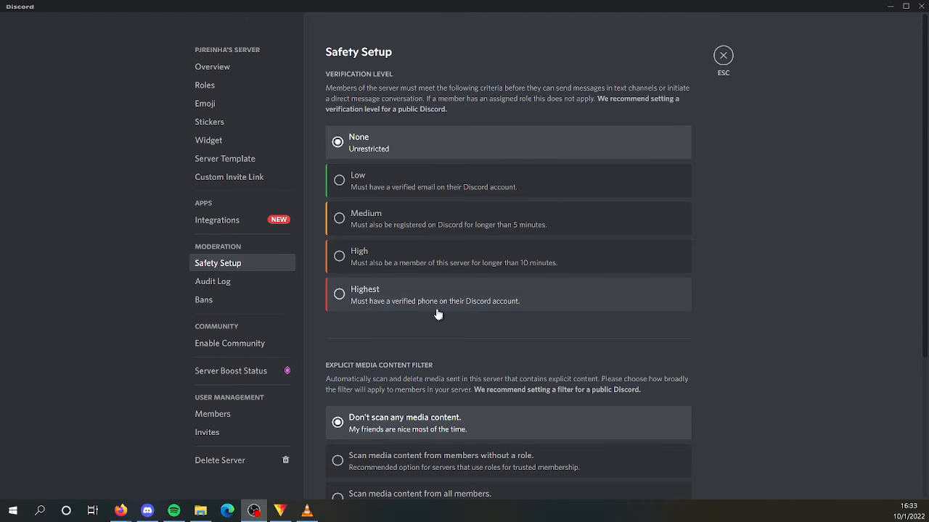
scroll(446, 315, "down", 3)
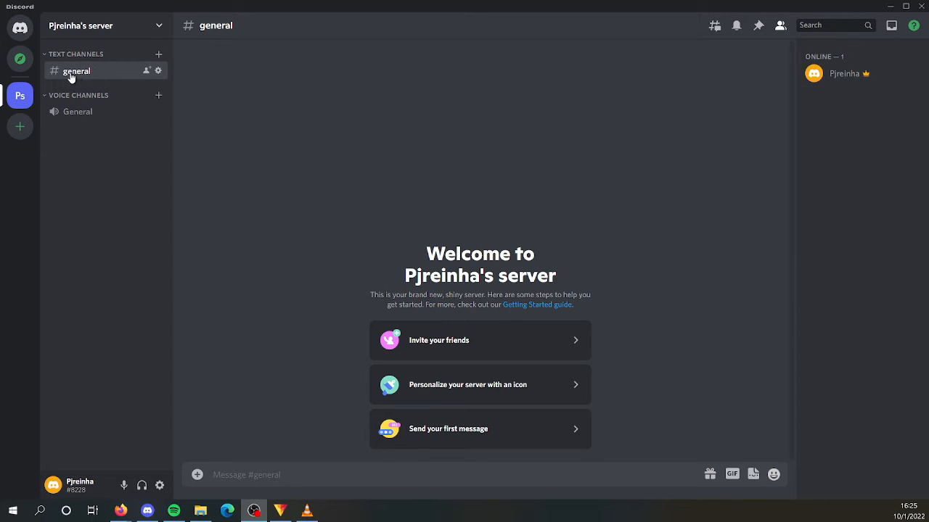
- Rename the general text channel to "main", save the change and leave the channel settings
right_click(96, 71)
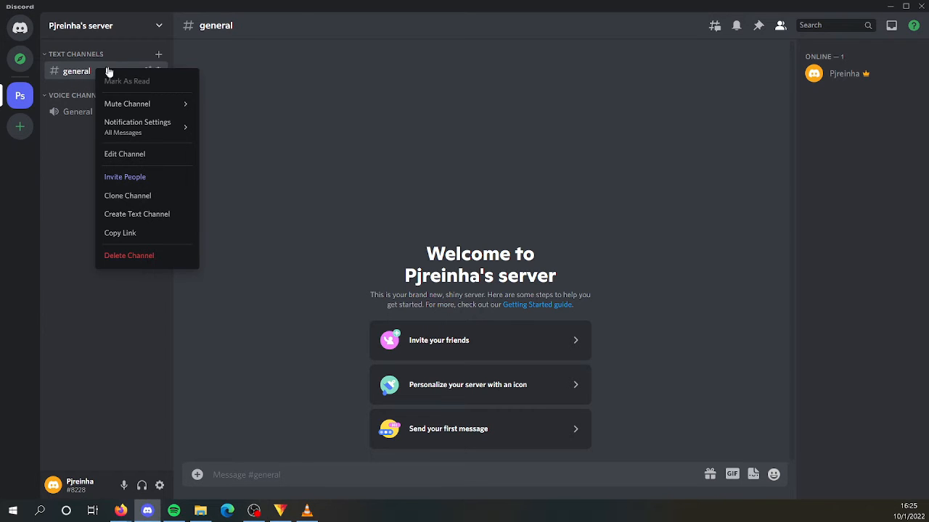
left_click(145, 154)
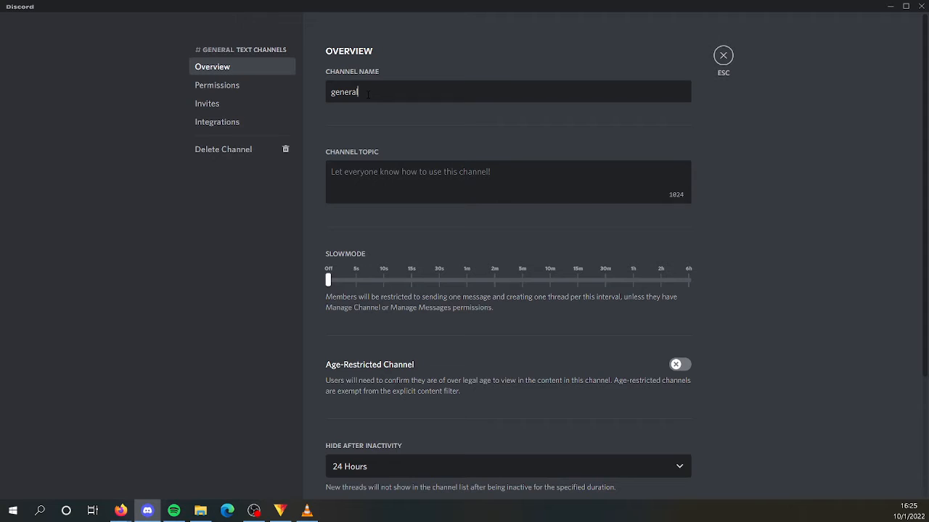
double_click(366, 96)
type("main")
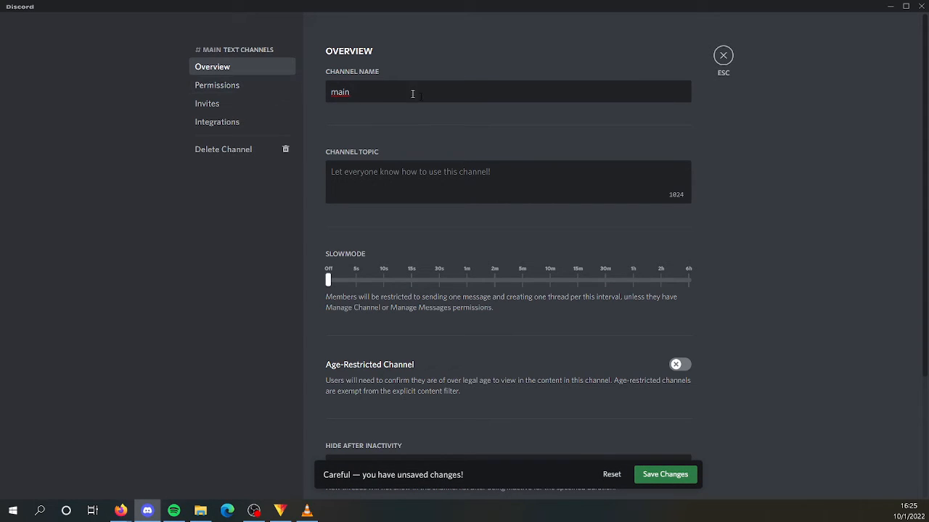
left_click(666, 476)
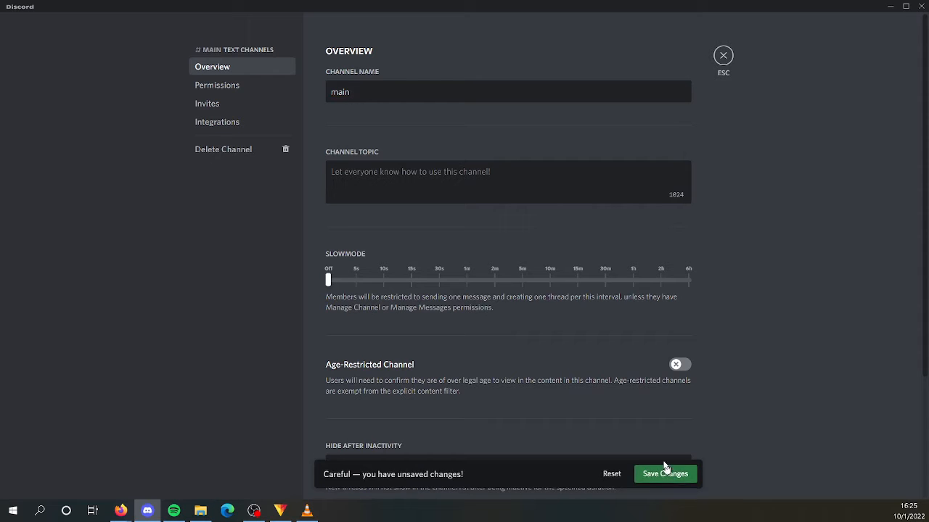
left_click(722, 56)
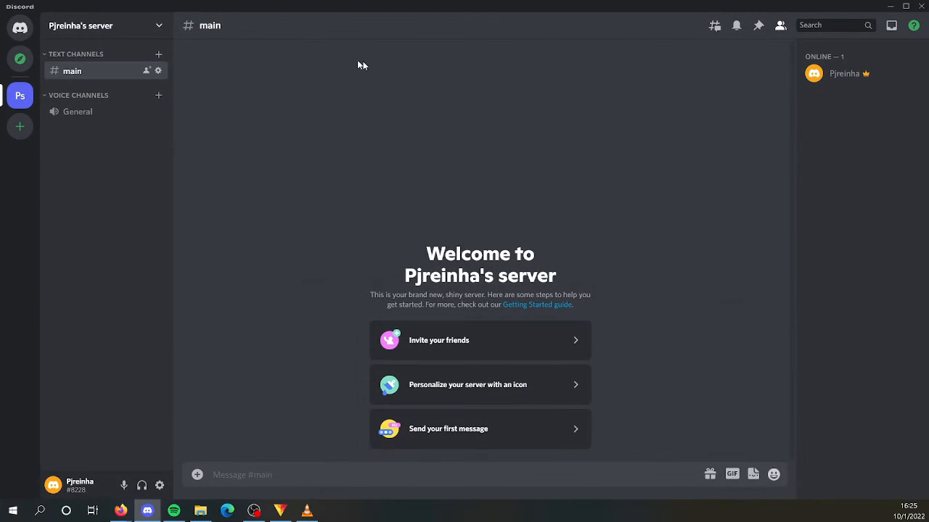
- Create a new non-private text channel named "underground"
left_click(159, 56)
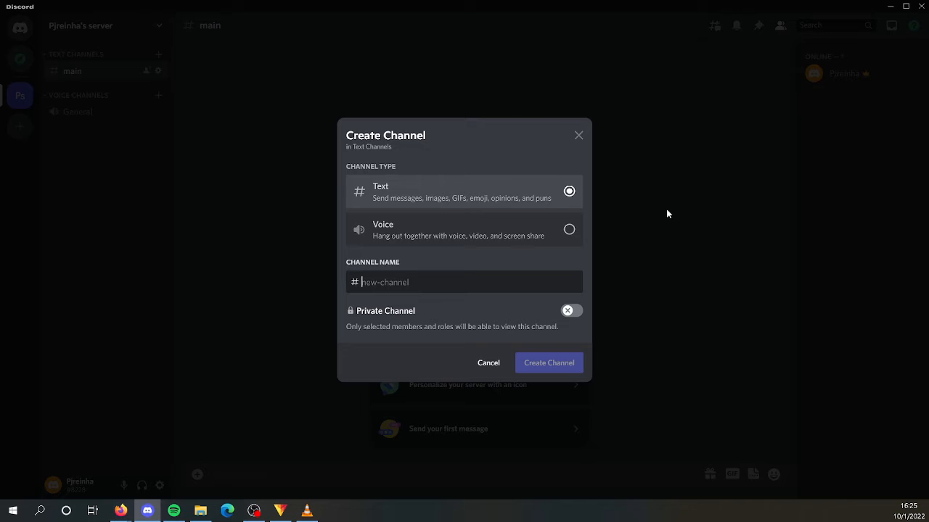
type("underground")
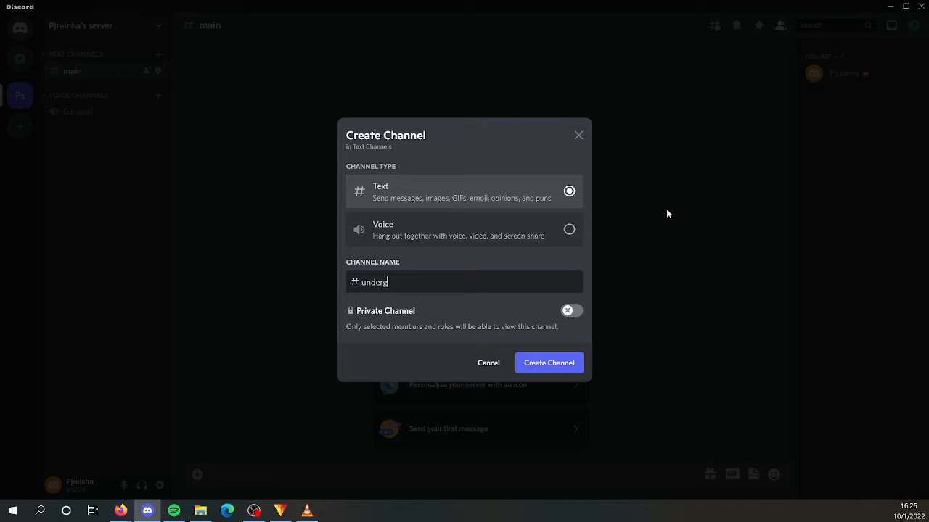
left_click(557, 368)
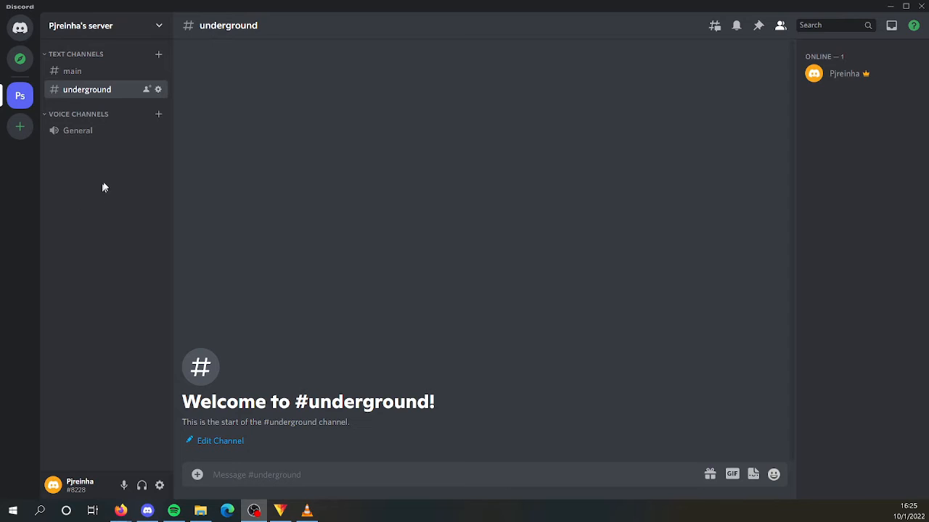
- Switch back to the main text channel, and briefly join and disconnect from the General voice channel
left_click(111, 76)
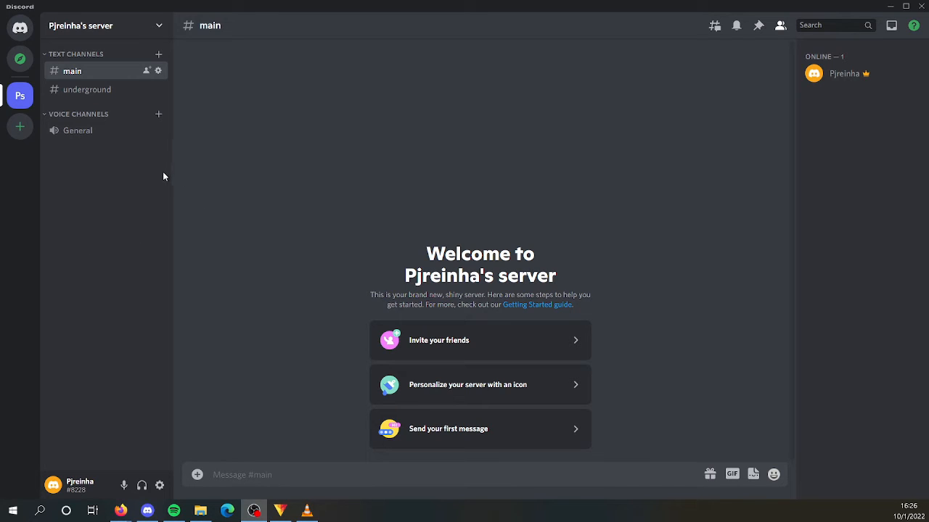
left_click(104, 139)
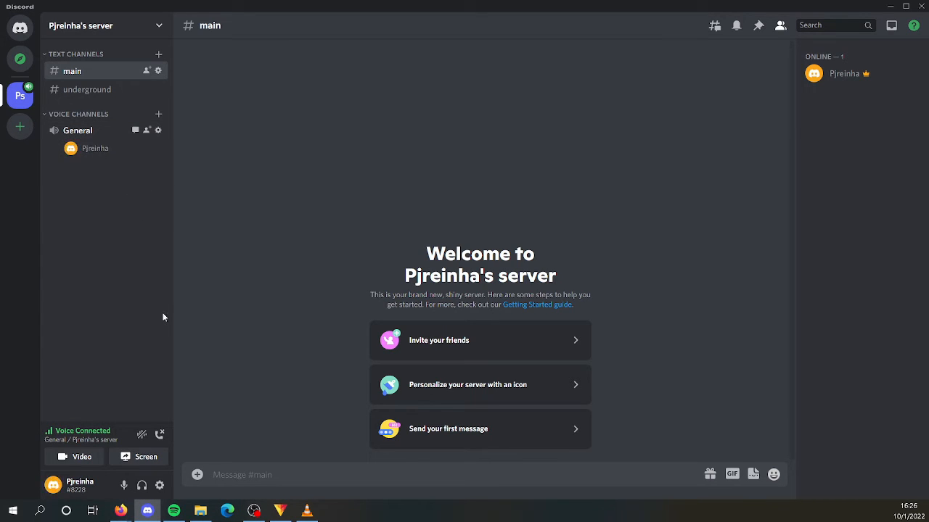
left_click(160, 435)
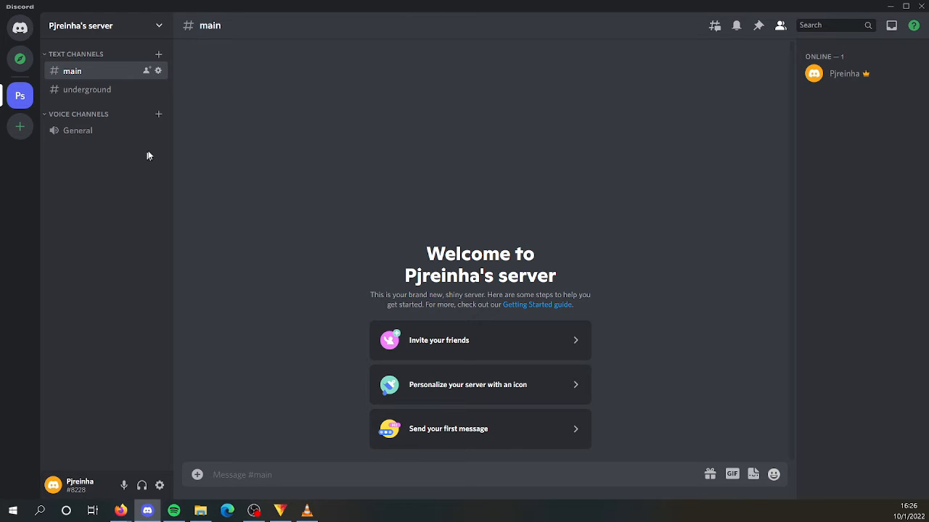
- Create a new non-private voice channel named "General 2" in the Voice Channels category
left_click(159, 114)
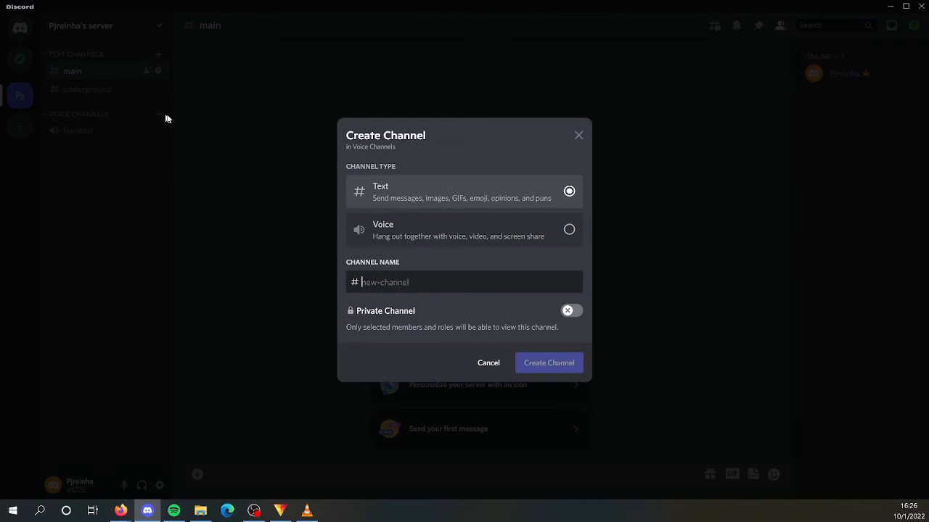
left_click(538, 234)
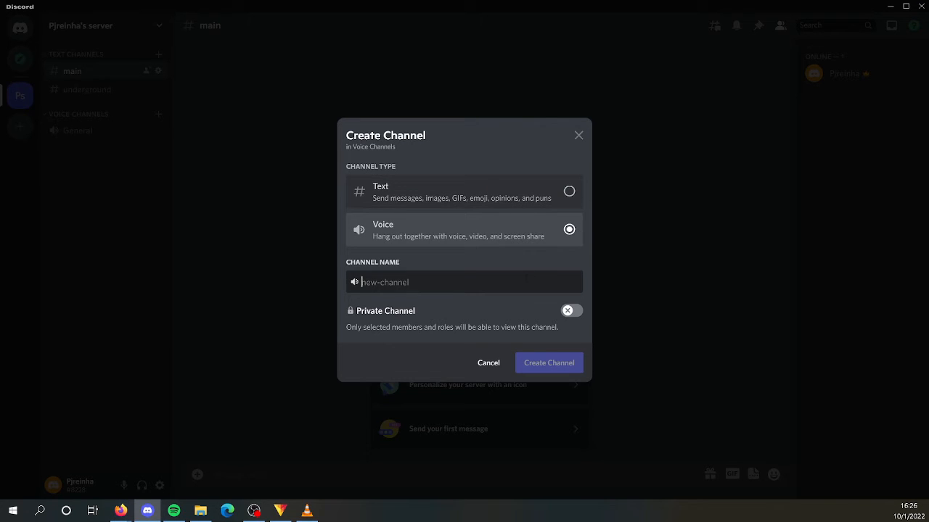
type("General 2")
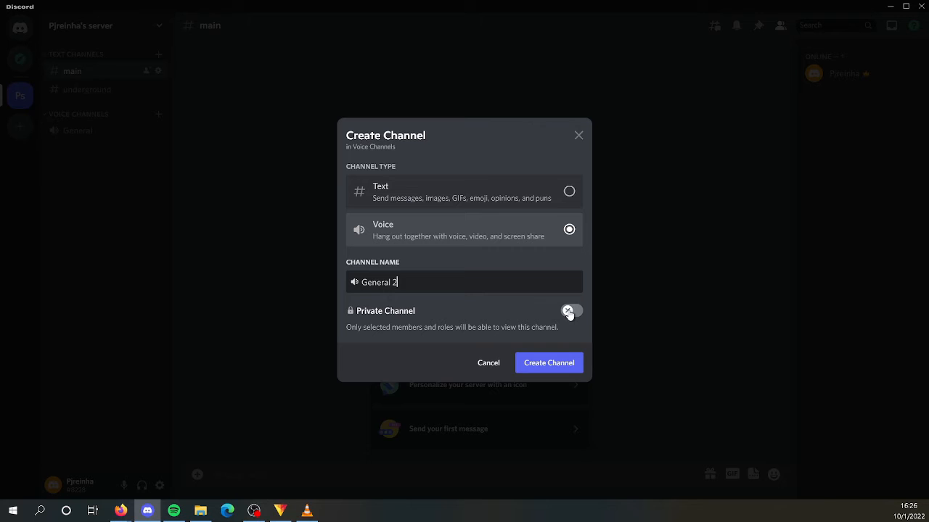
left_click(557, 362)
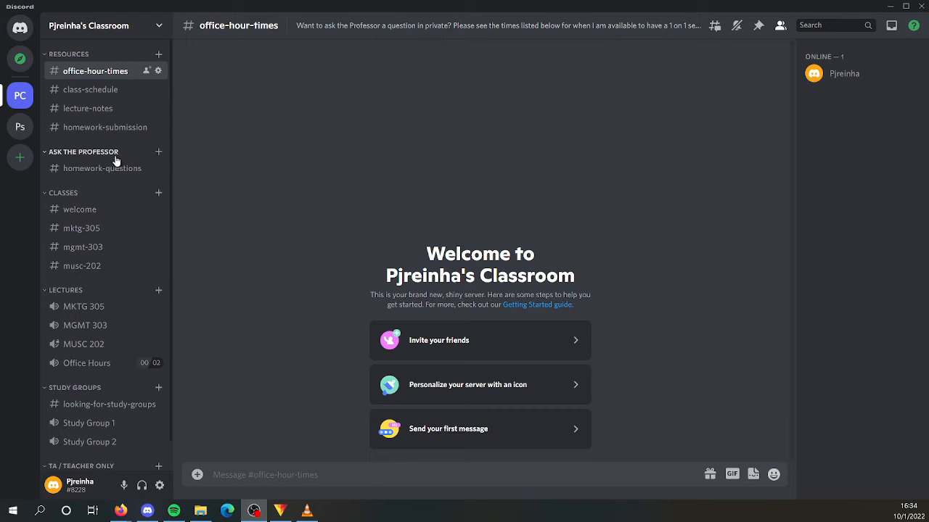
- View the classroom's welcome and mktg-305 text channels, and try the MKTG 305 and MGMT 303 voice channels before disconnecting
left_click(92, 210)
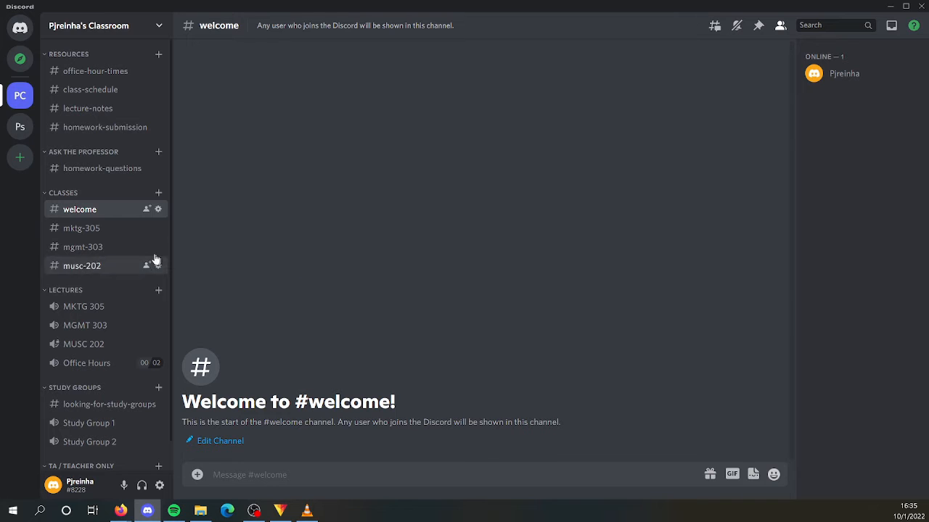
left_click(104, 234)
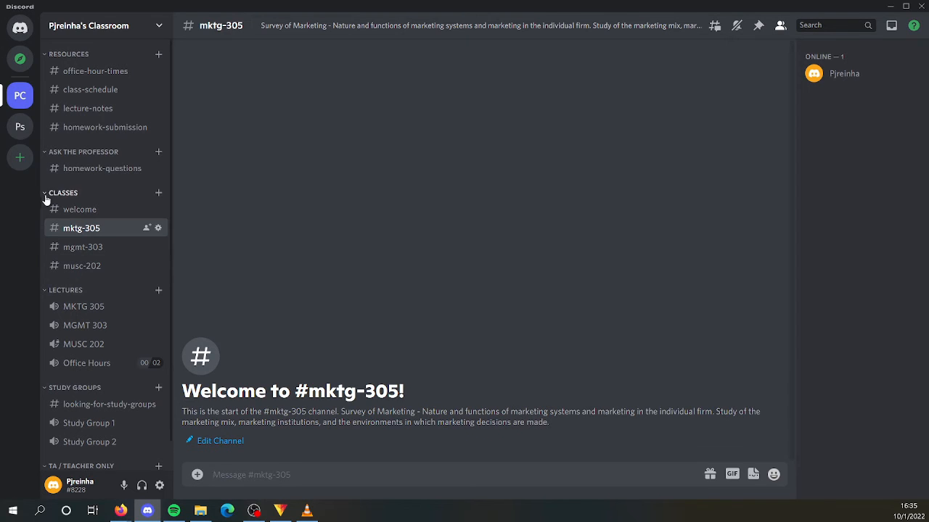
left_click(97, 307)
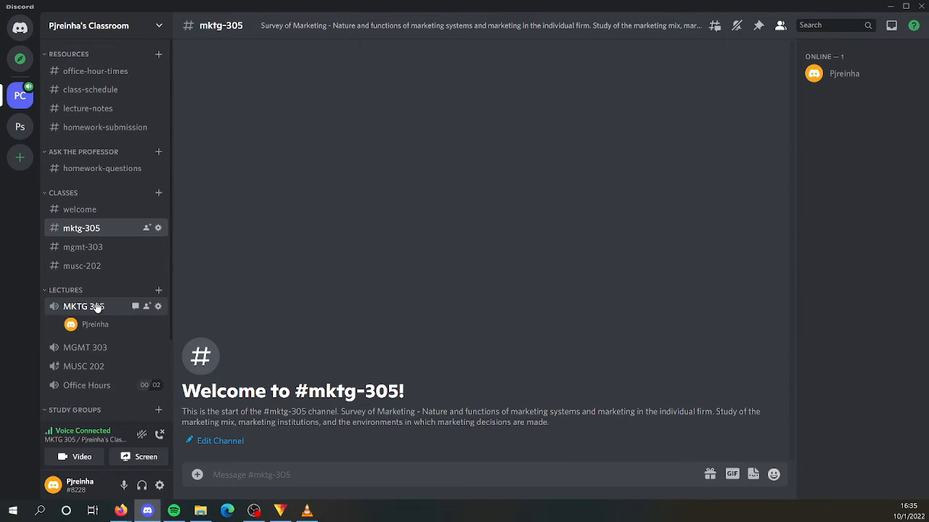
left_click(96, 349)
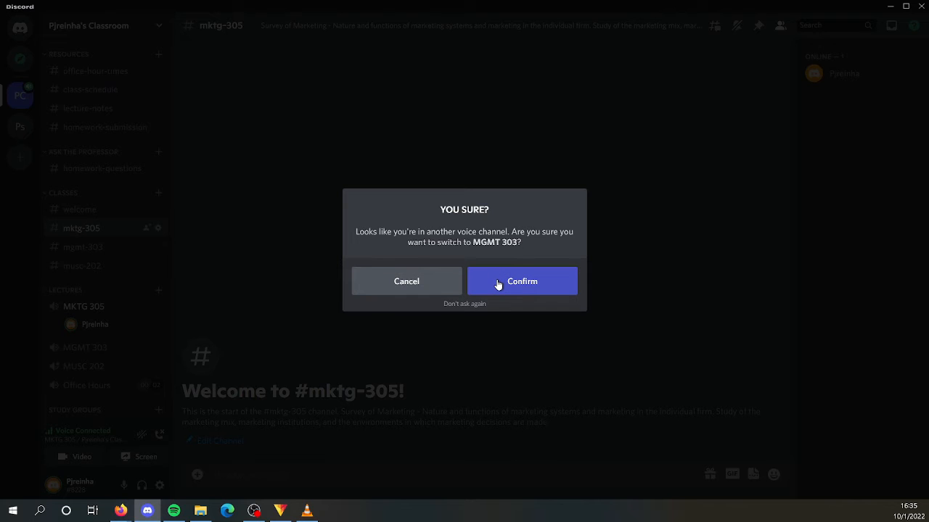
left_click(485, 288)
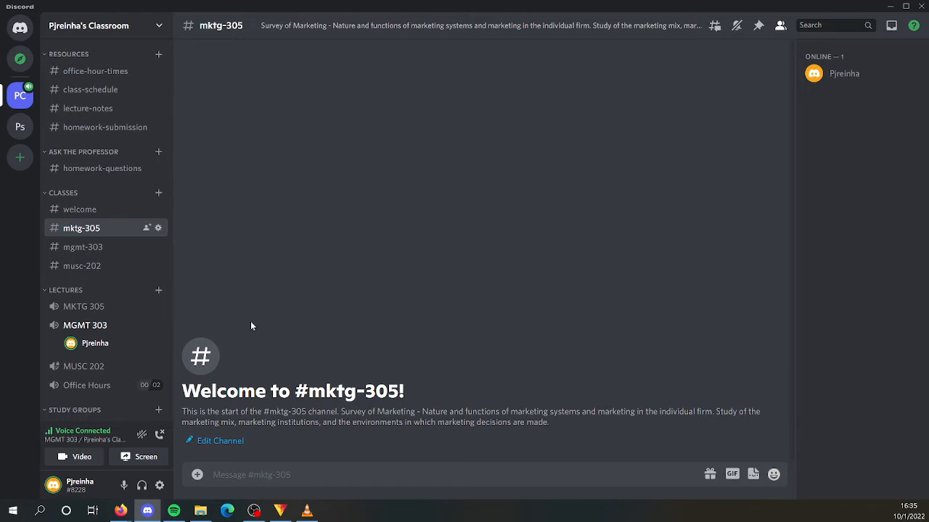
left_click(160, 434)
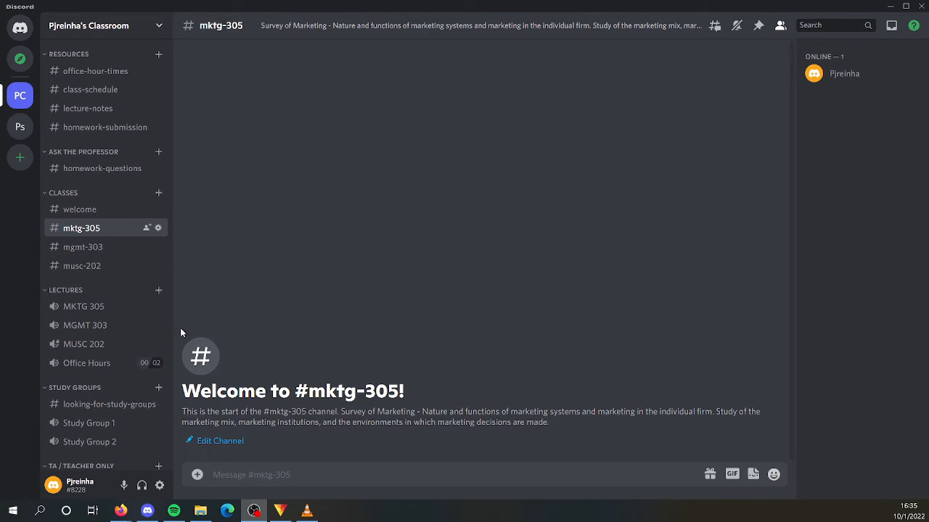
- Join the Office Hours voice channel, review its settings pages including the user limit, and reconnect to the channel
left_click(99, 364)
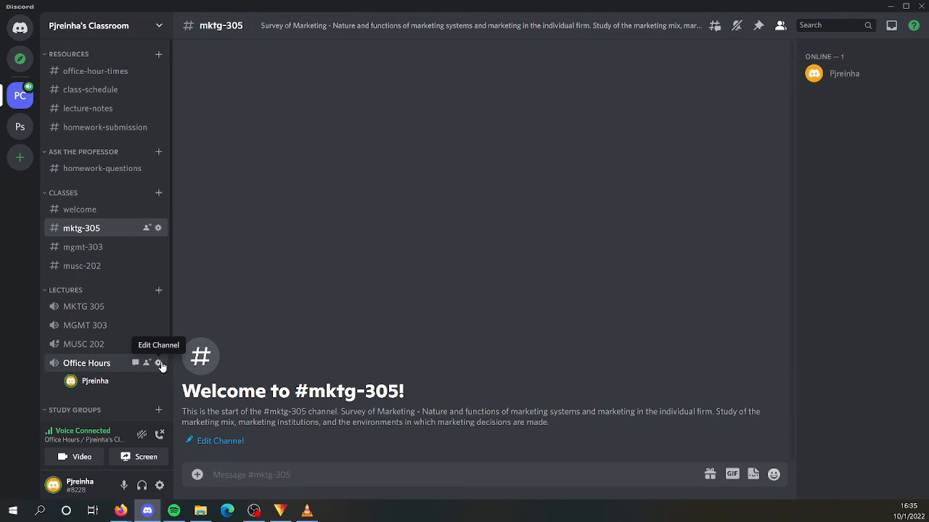
left_click(158, 362)
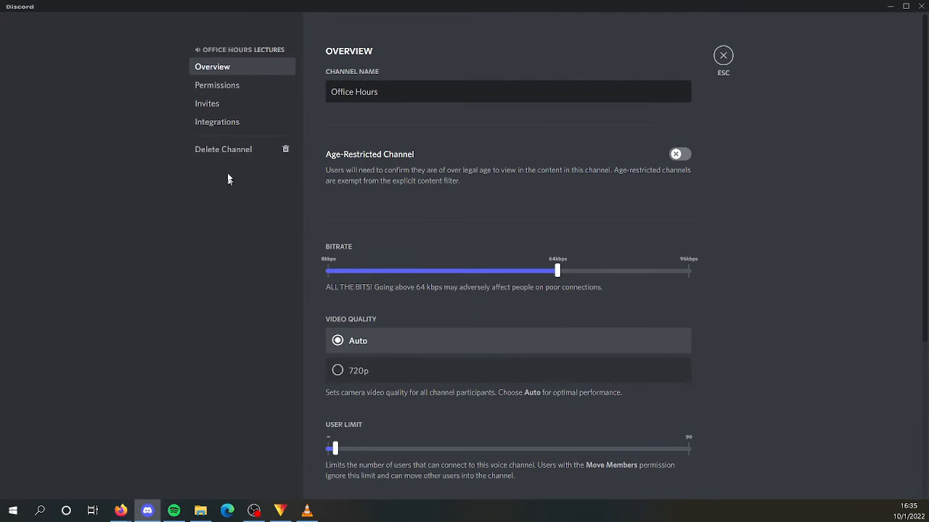
left_click(222, 92)
left_click(224, 105)
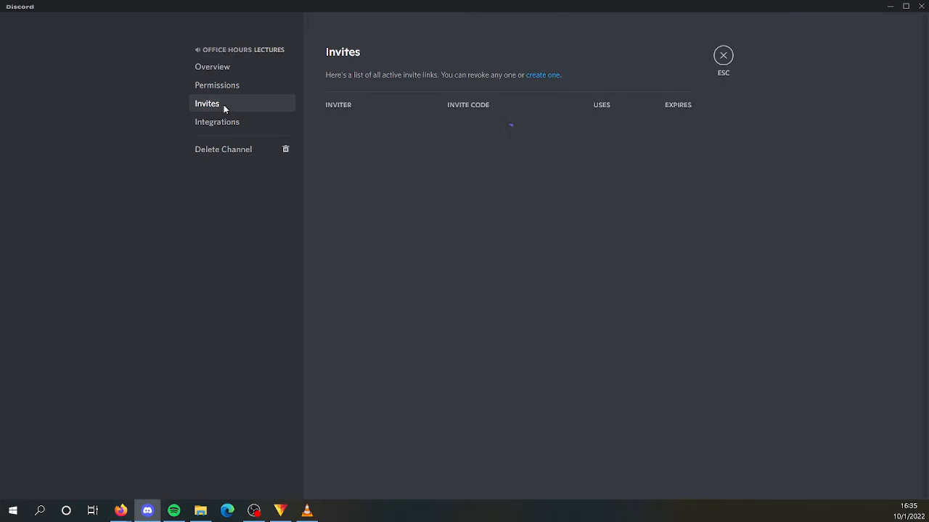
left_click(229, 124)
left_click(227, 71)
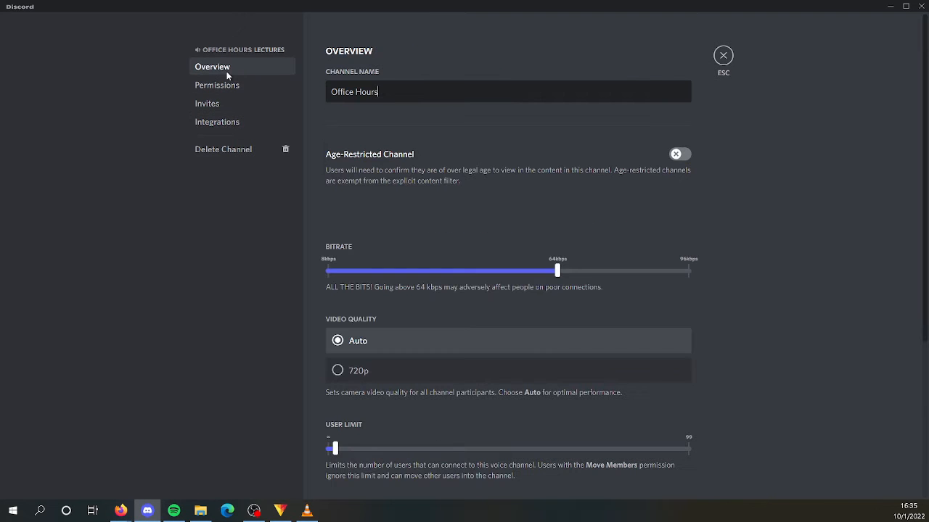
scroll(304, 168, "down", 3)
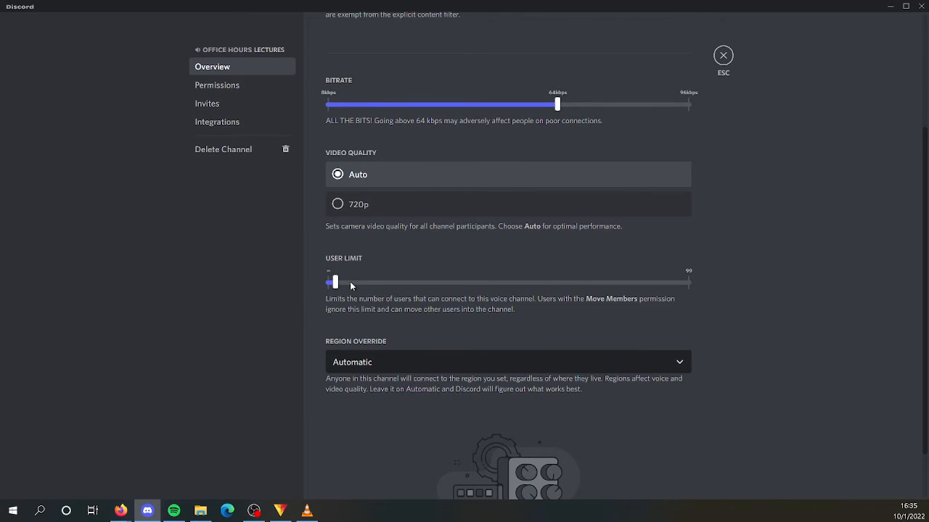
mouse_move(334, 282)
key("Escape")
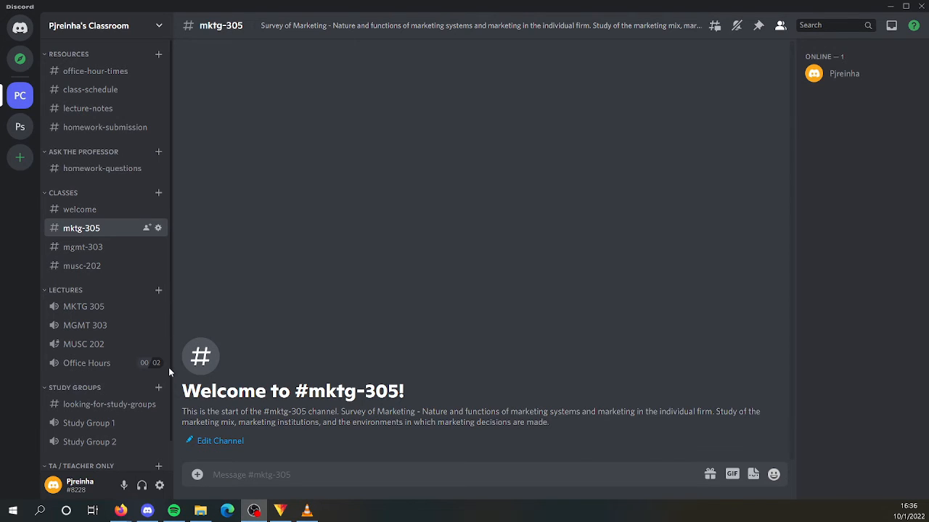
left_click(94, 364)
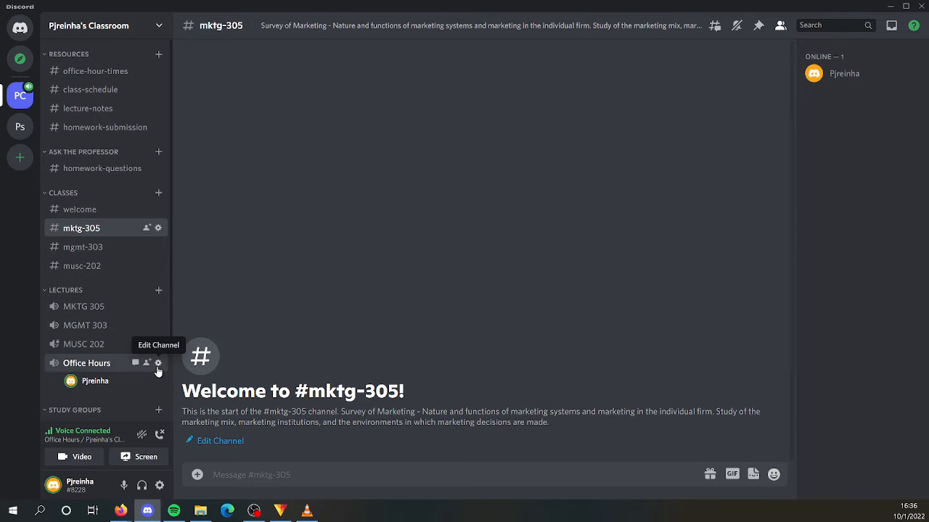
- Review the Office Hours voice channel's bitrate, video quality and user limit settings, and view the private teacher-ta-discussion channel
left_click(157, 363)
scroll(334, 297, "down", 2)
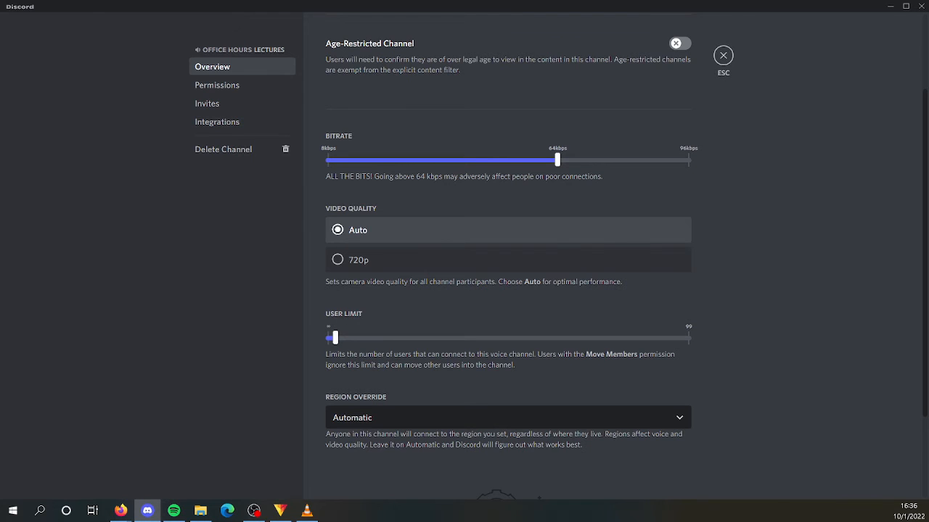
key("Escape")
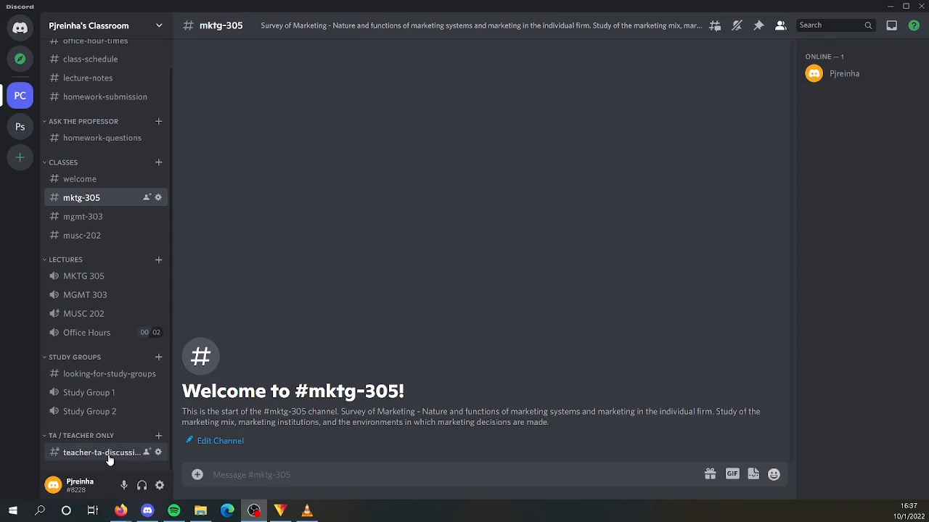
left_click(86, 455)
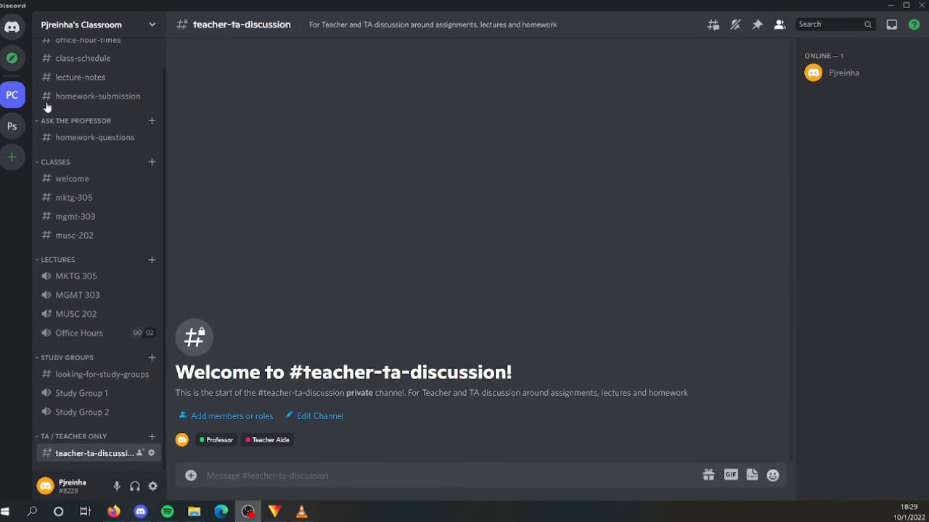
- Send friend requests to two contacts with their Discord tags, removing the stray space before the # in the second tag
left_click(13, 29)
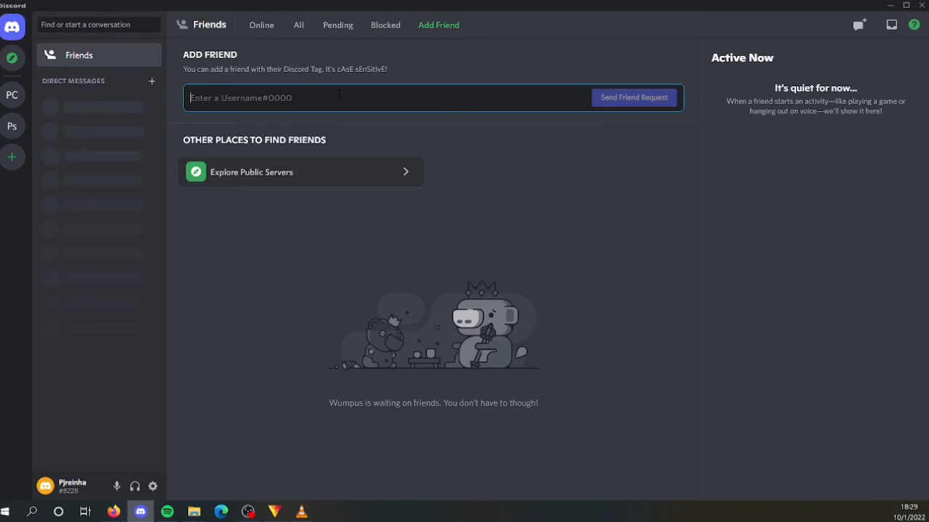
type("Arden")
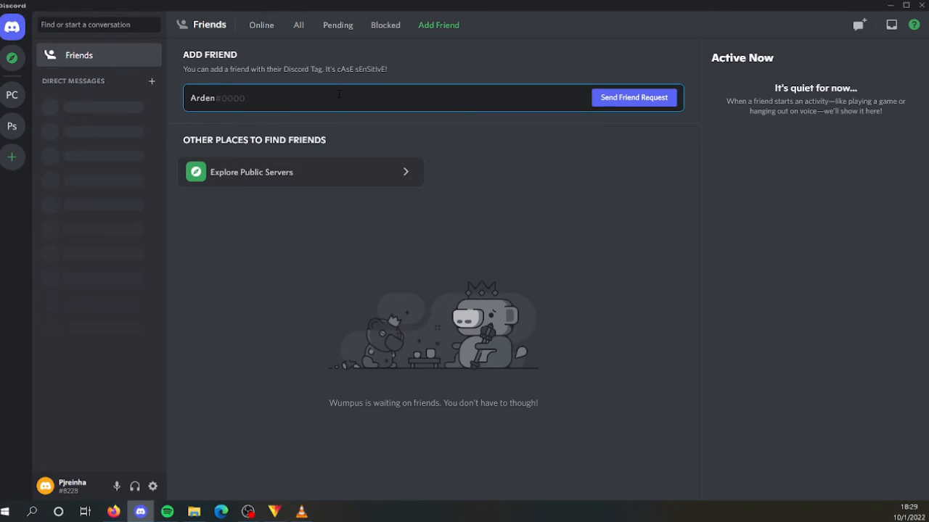
type("J#1468")
left_click(614, 97)
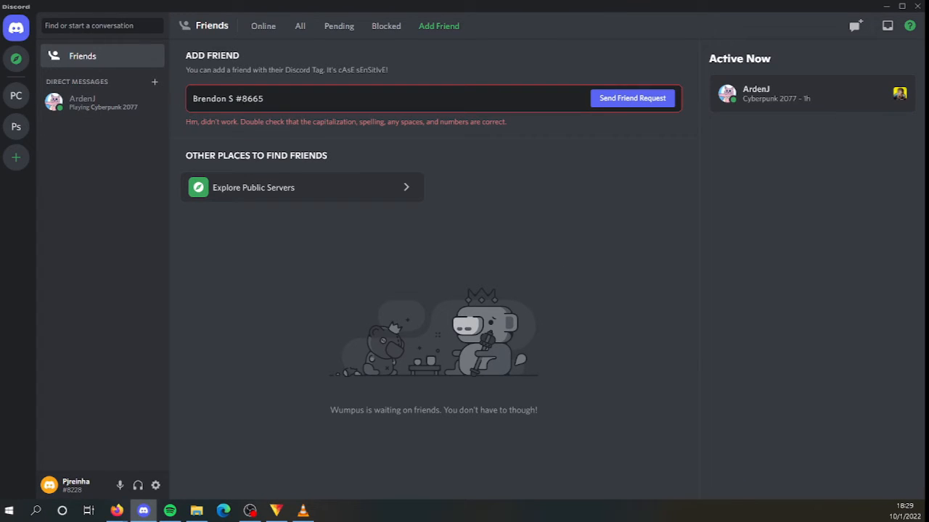
key("BackSpace")
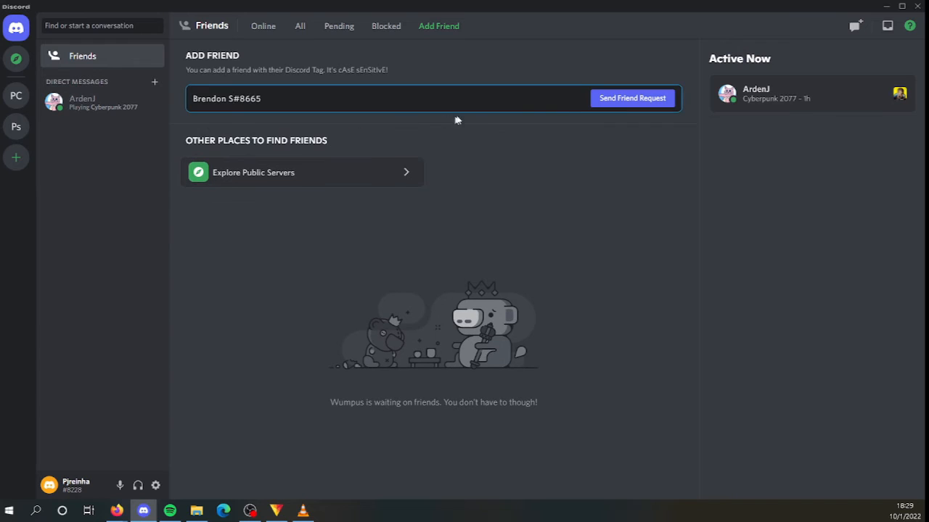
left_click(608, 107)
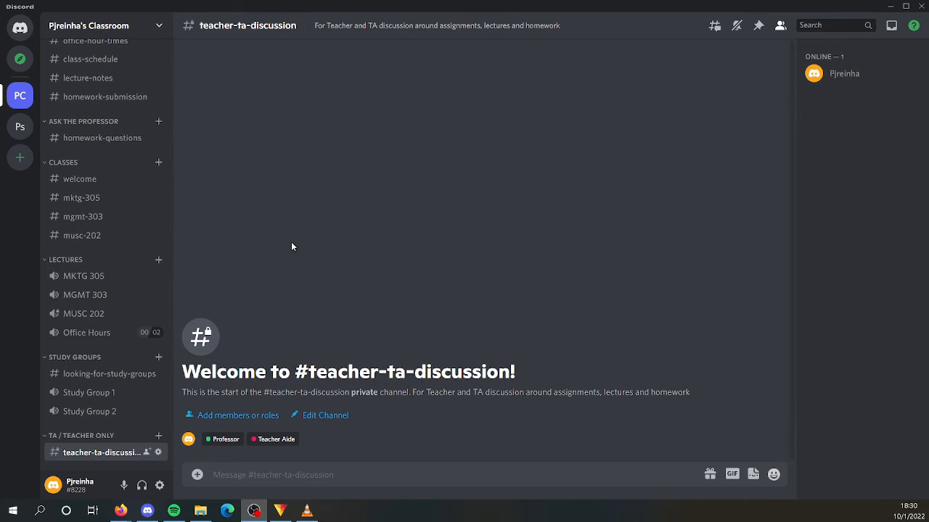
- Invite both friends to the classroom server, select the shareable invite link's text, and close the invitation dialog
left_click(159, 27)
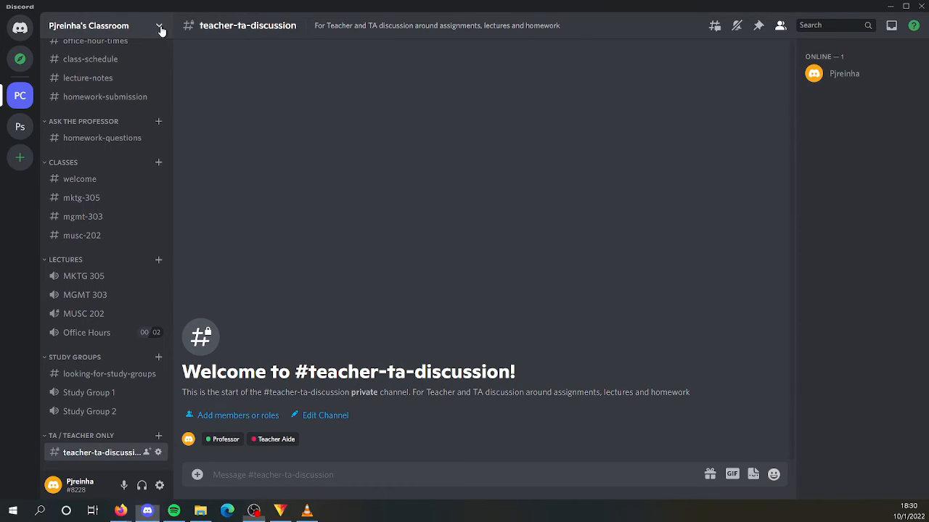
left_click(160, 28)
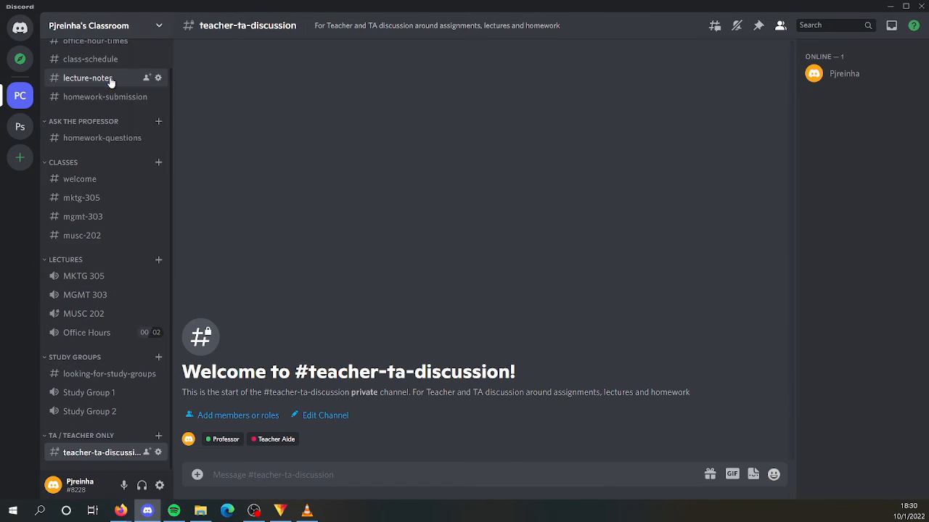
left_click(110, 80)
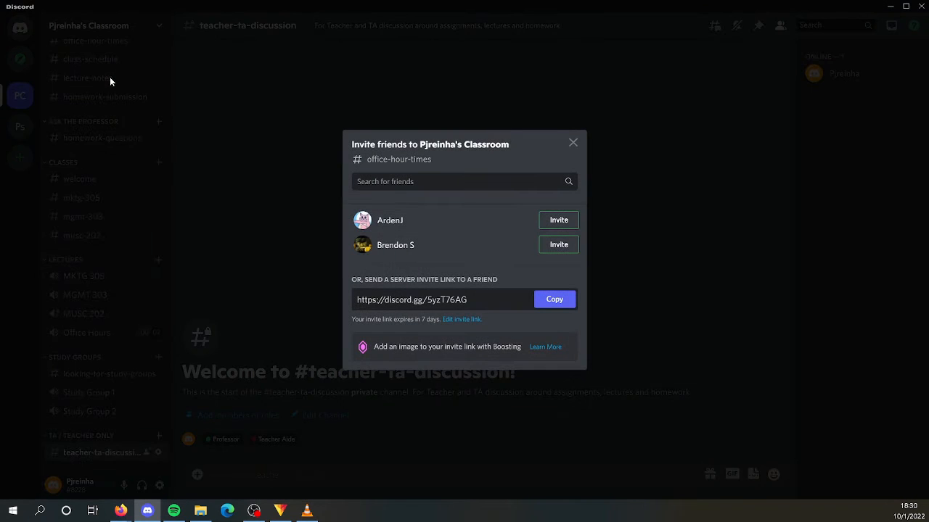
left_click(553, 222)
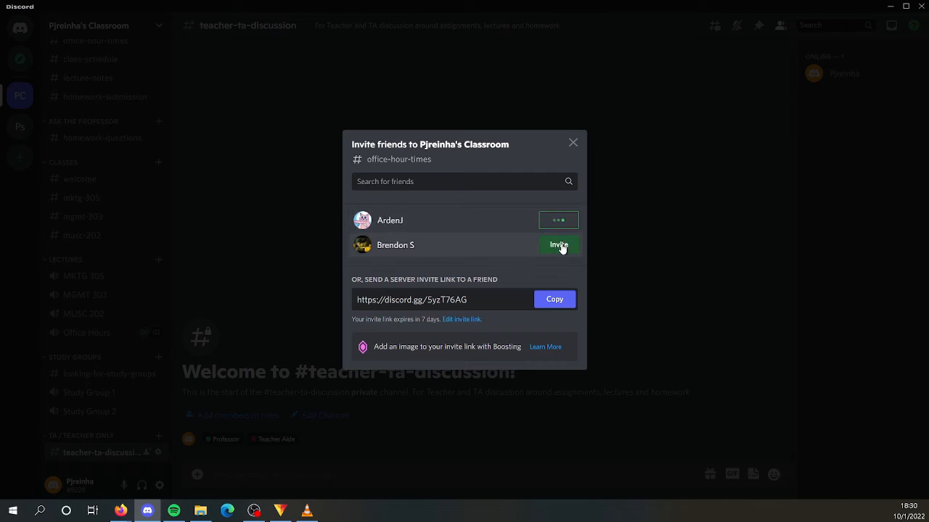
left_click(558, 246)
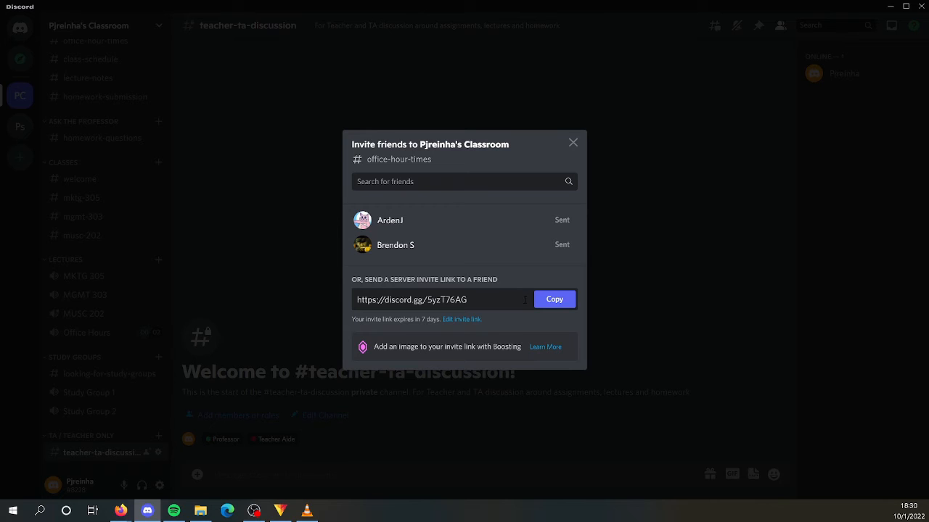
left_click_drag(522, 300, 341, 299)
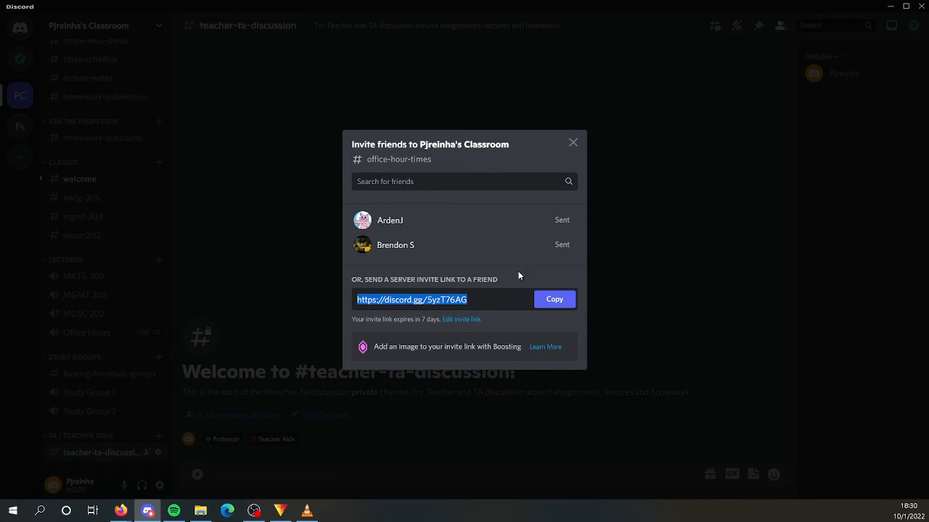
left_click(572, 143)
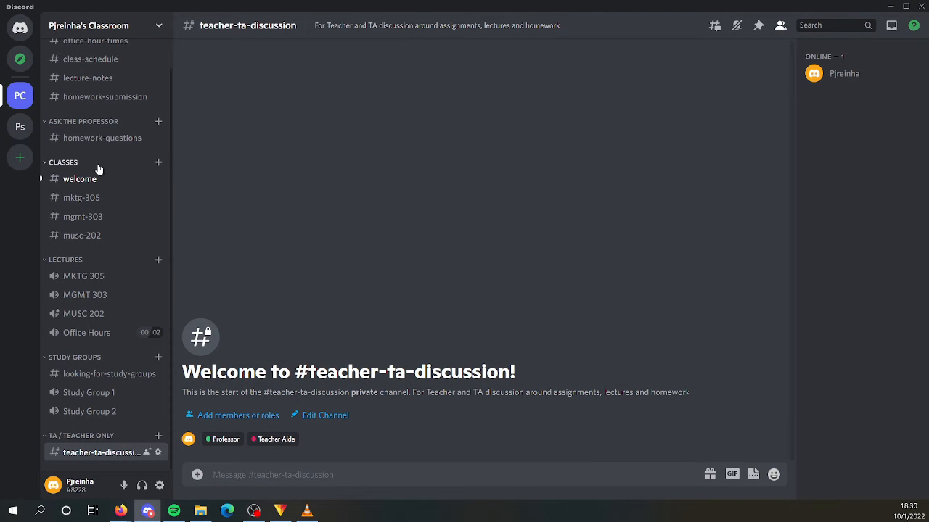
- View the welcome channel and send a wave sticker in reply to each of the two new members' join messages
left_click(95, 184)
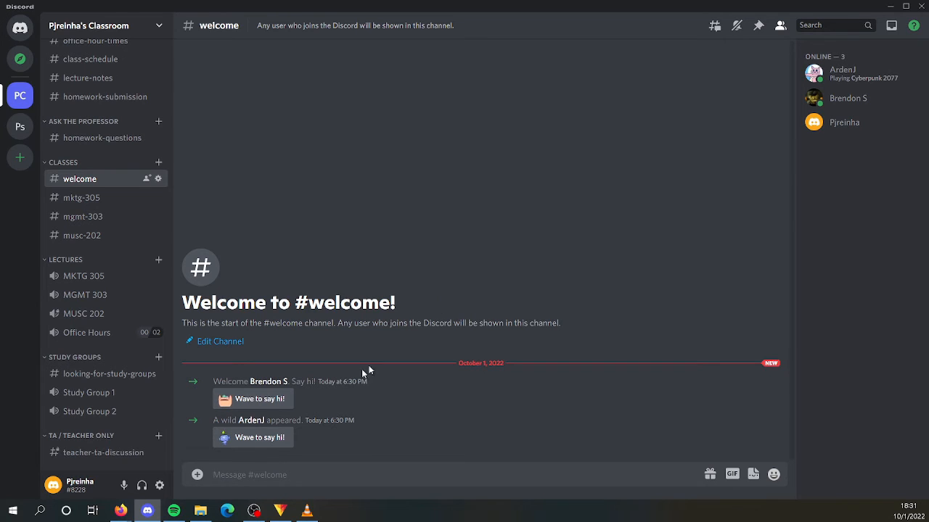
left_click(276, 438)
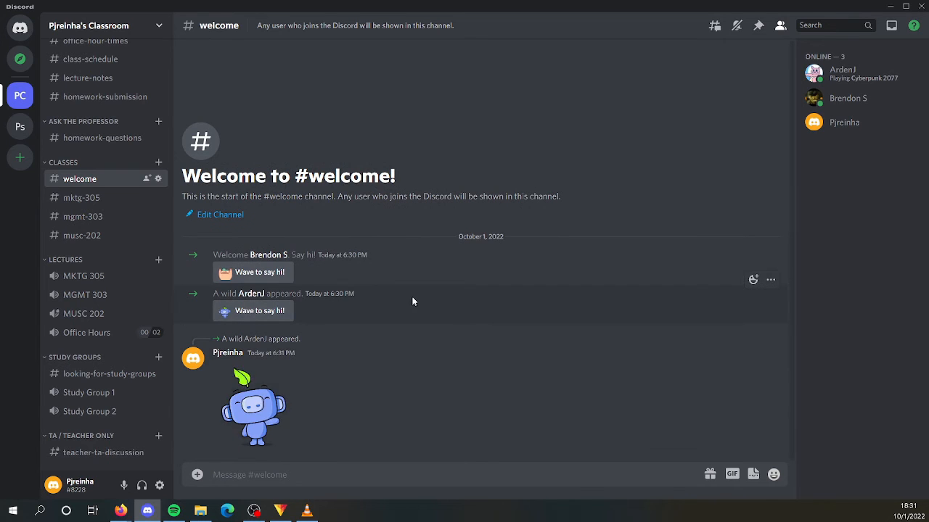
left_click(275, 274)
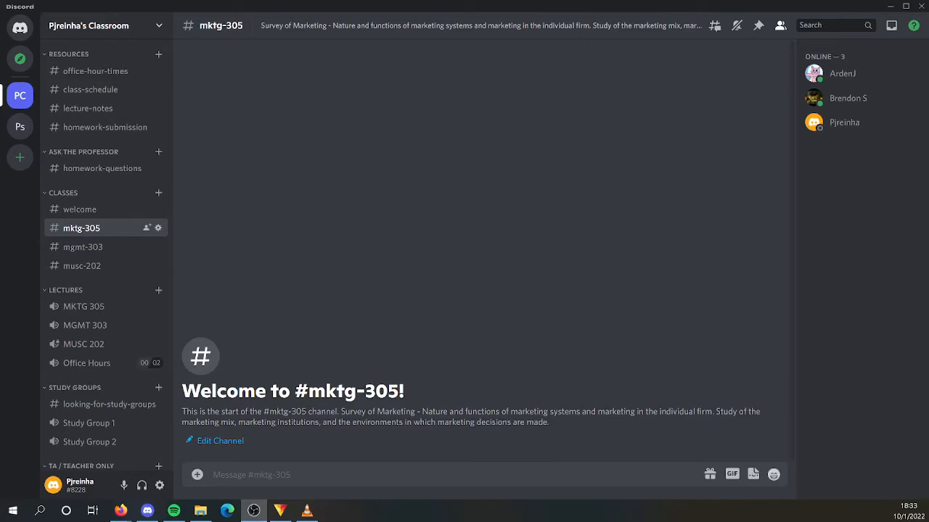
- Post the message "Who feels confident about their quiz from Wednesday?" in the mktg-305 text channel
left_click(264, 475)
type("Who feels confident about their quiz from wednesday?")
left_click(374, 470)
key("BackSpace")
type("W")
left_click(458, 477)
key("Return")
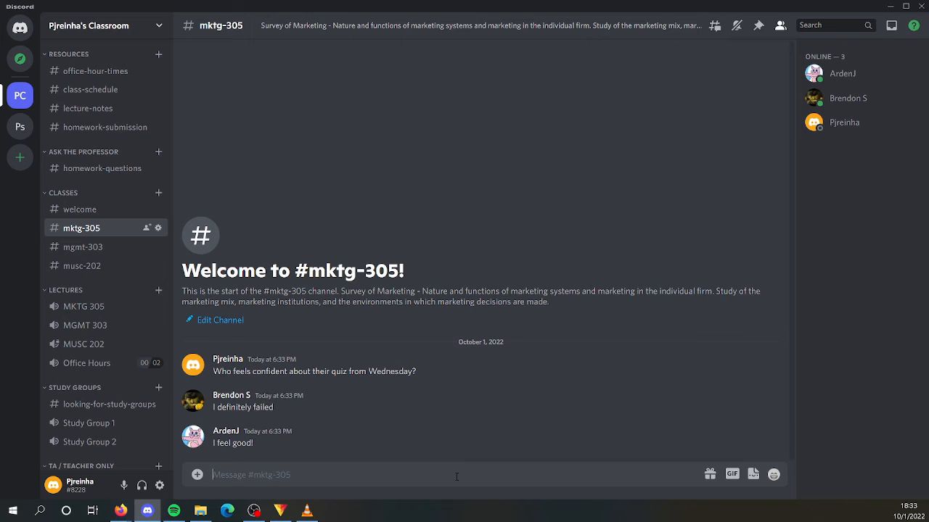
- React to the "I feel good!" reply with the grin emoji and to "I definitely failed" with the crying emoji
mouse_move(615, 402)
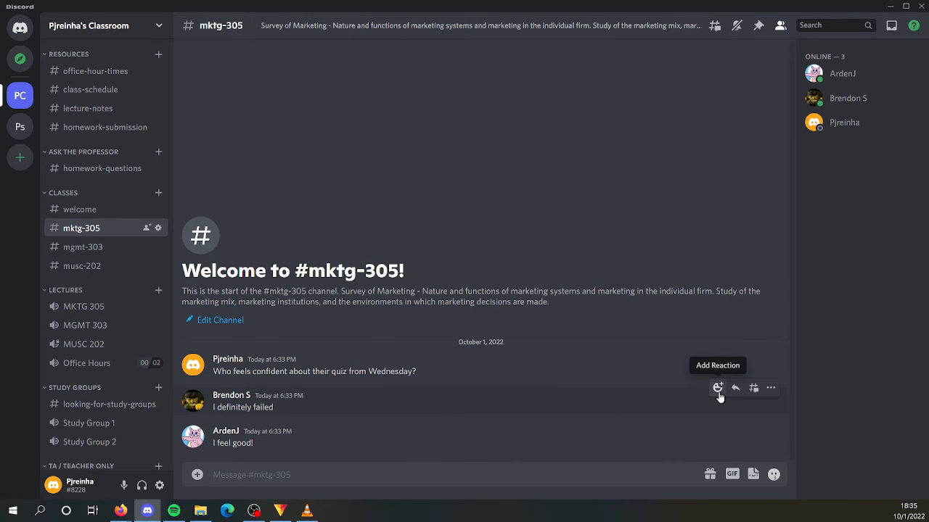
left_click(717, 427)
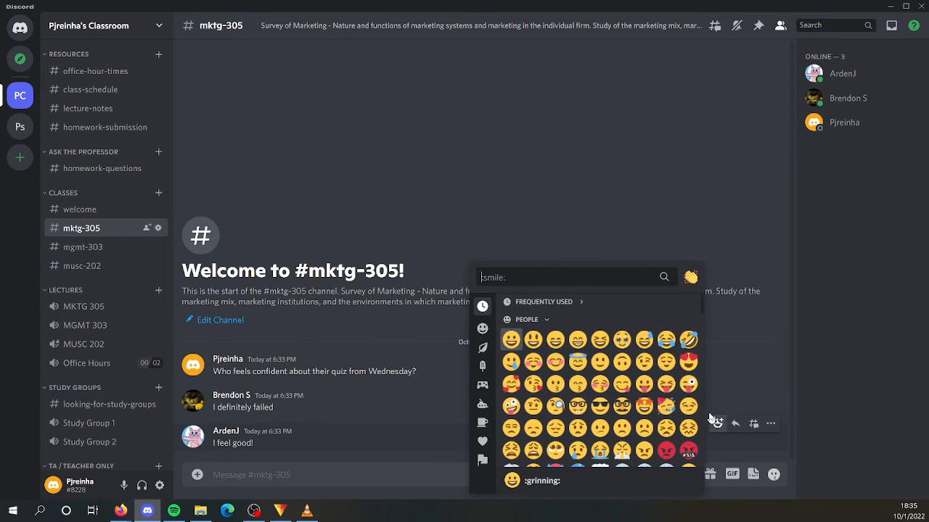
left_click(576, 338)
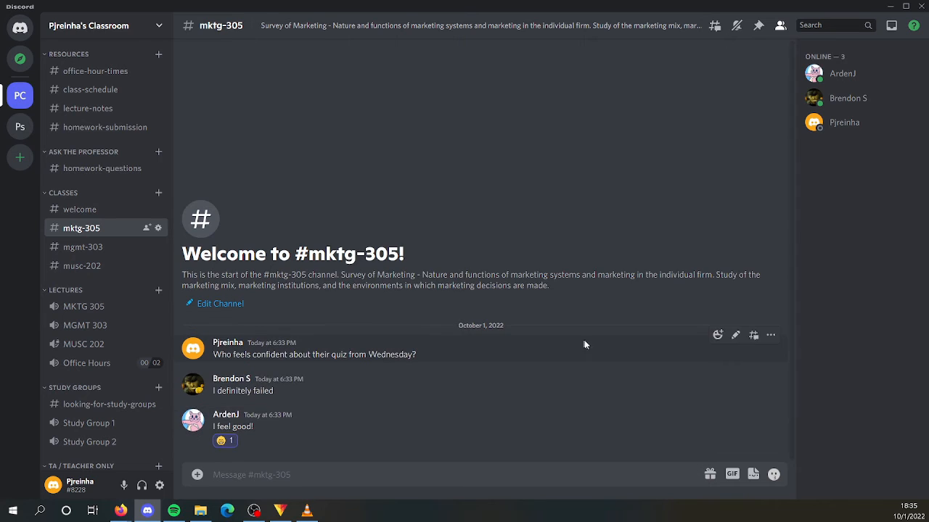
left_click(723, 378)
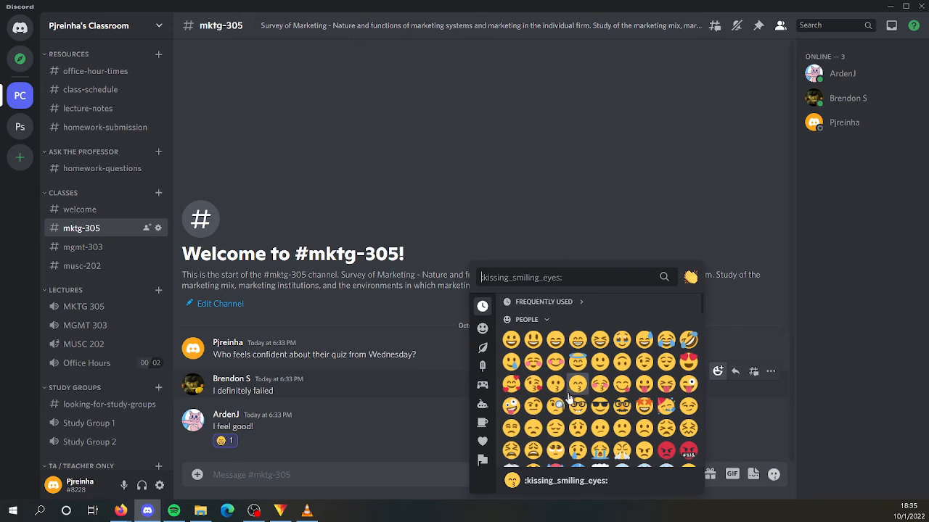
left_click(578, 450)
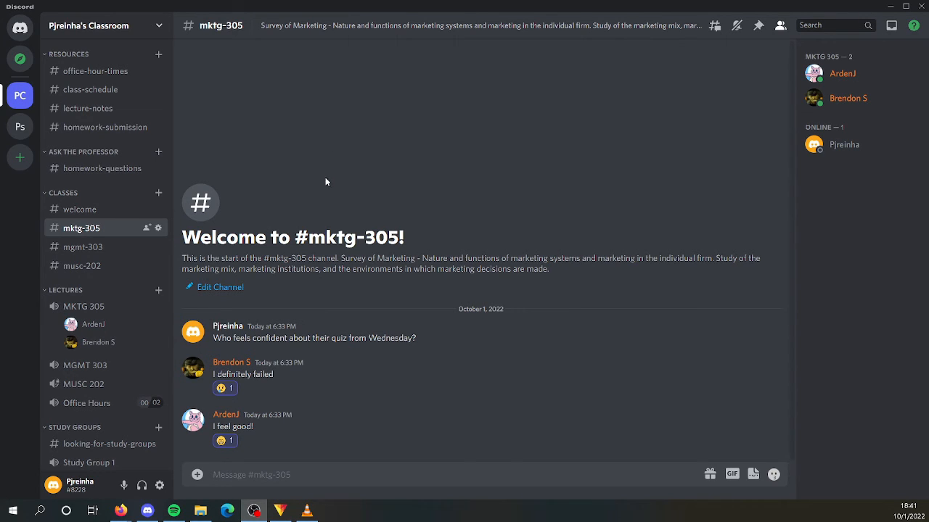
- Join the MKTG 305 lecture voice channel with the two students and disconnect from it
left_click(94, 306)
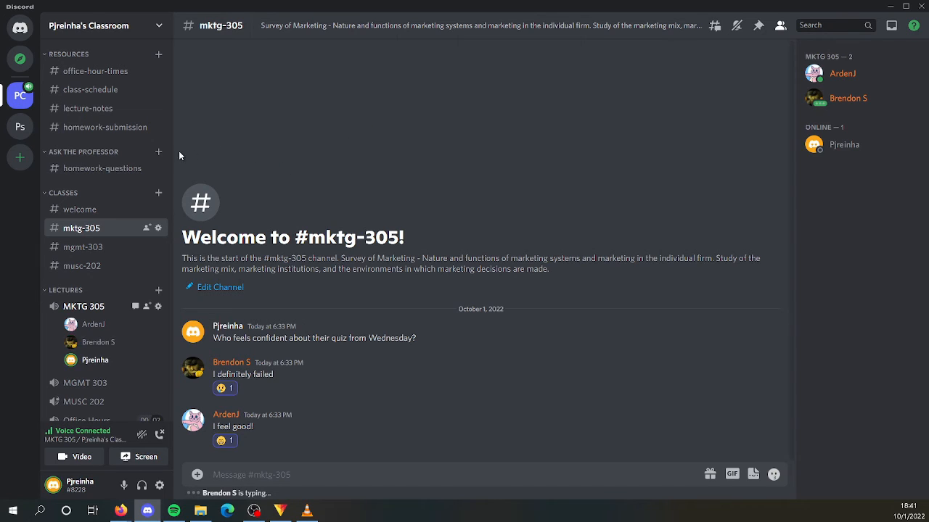
scroll(156, 419, "down", 2)
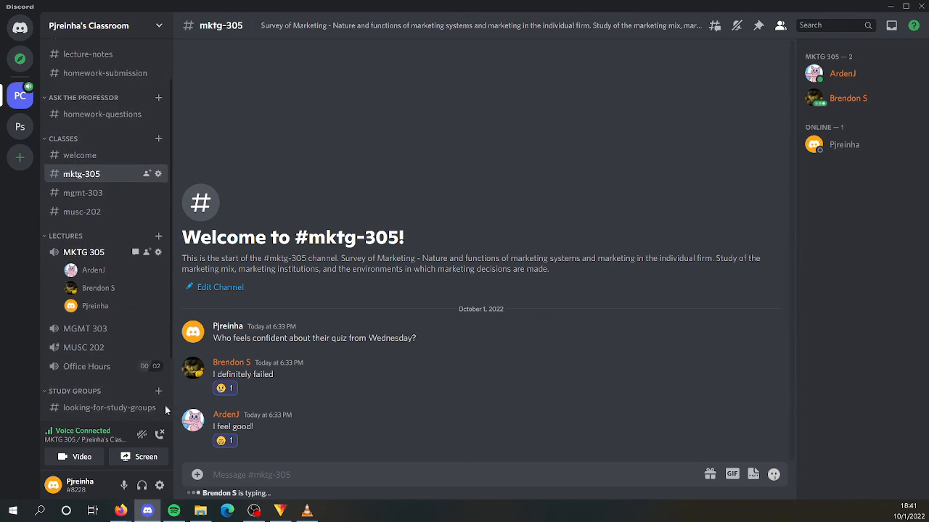
left_click(160, 433)
left_click(303, 155)
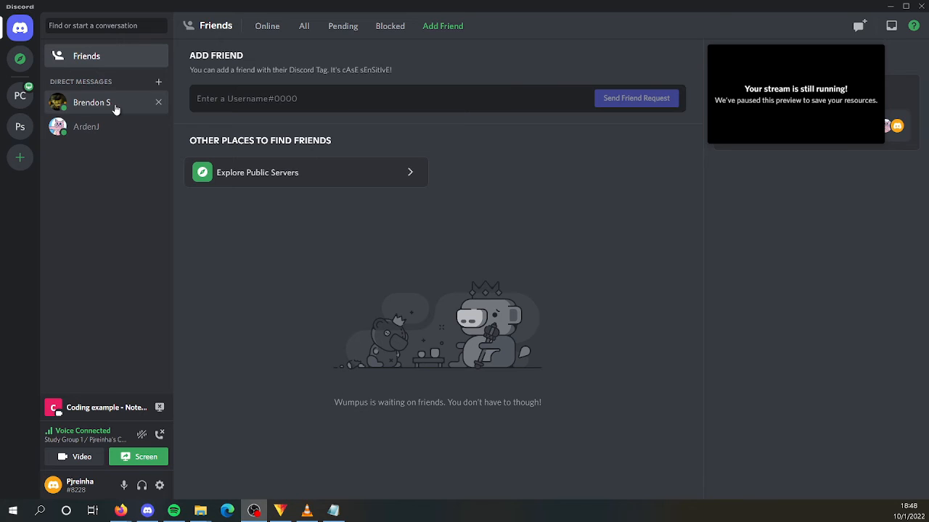
- Send the first friend in the direct messages list the private message "Do you need extra resources for our upcoming test?"
left_click(115, 108)
type("Do")
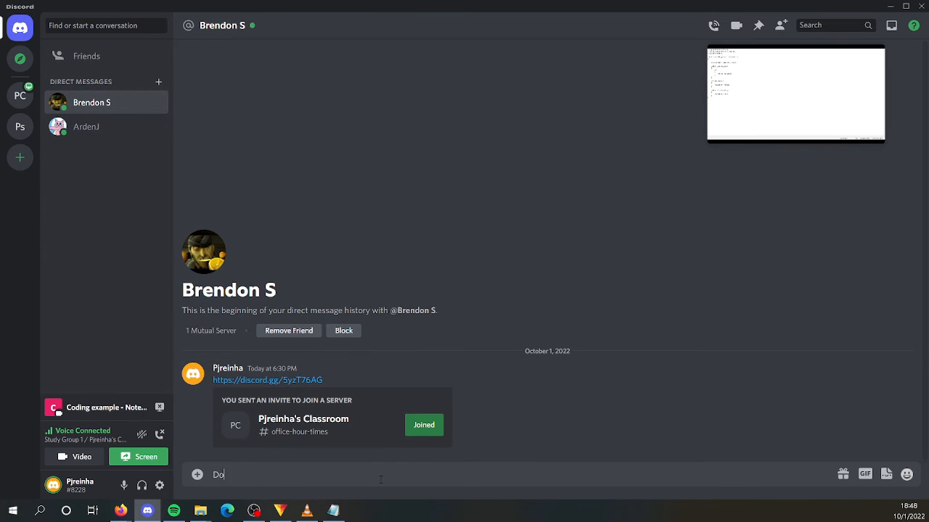
type(" you need extra resour")
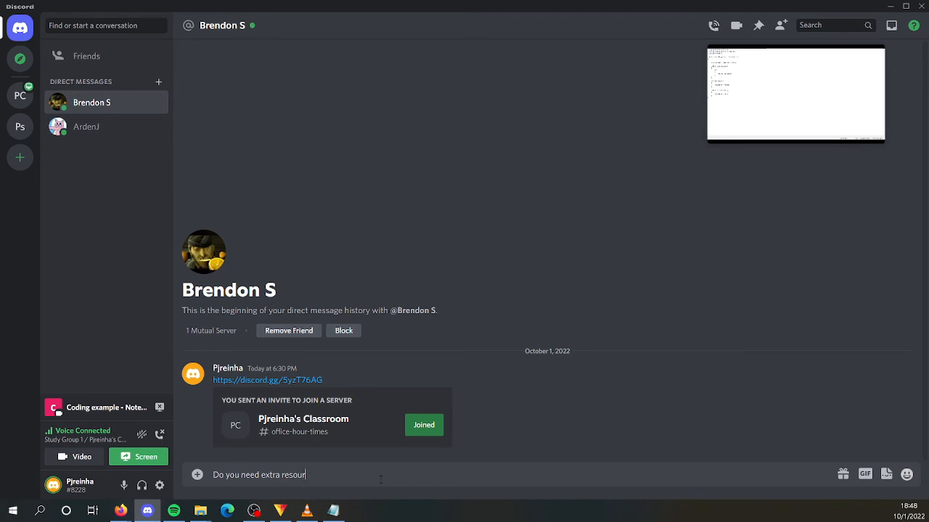
type("ces for our upcoming test?")
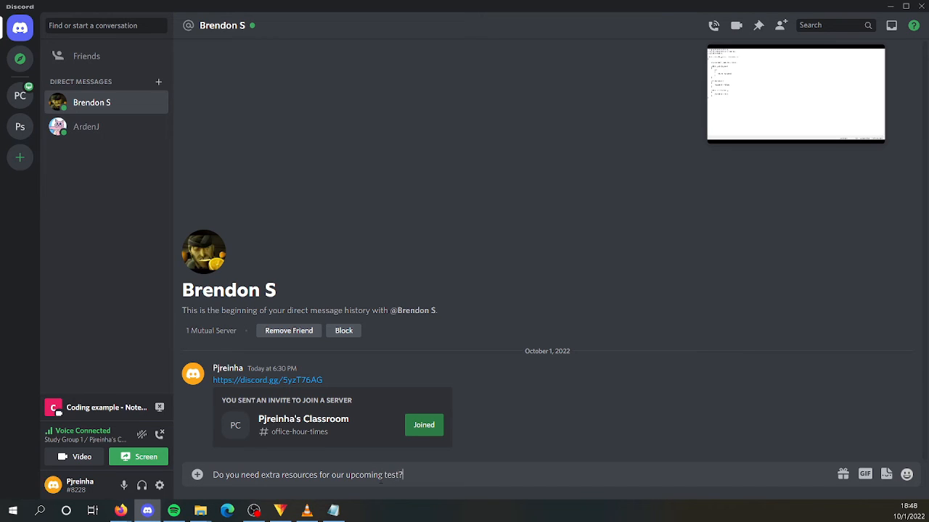
key("Return")
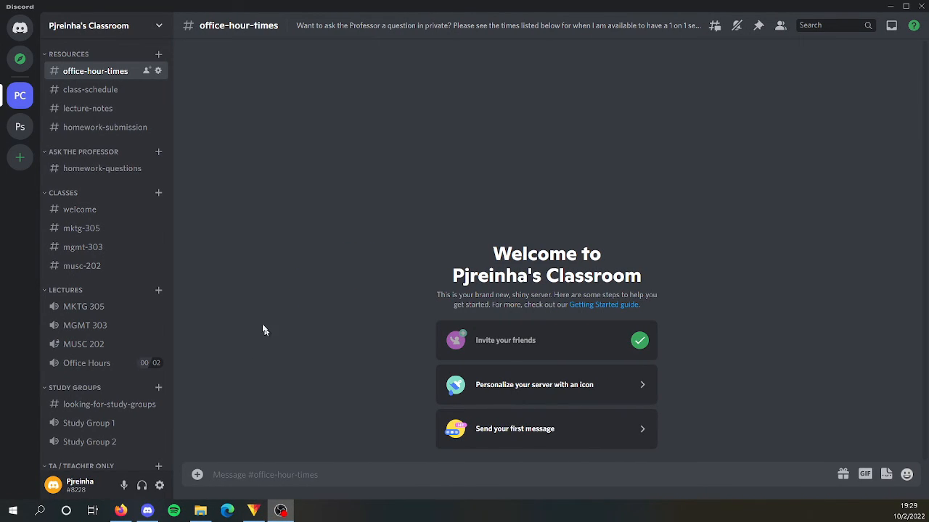
- Open the classroom server's role settings and bring up the Professor role for editing
left_click(158, 28)
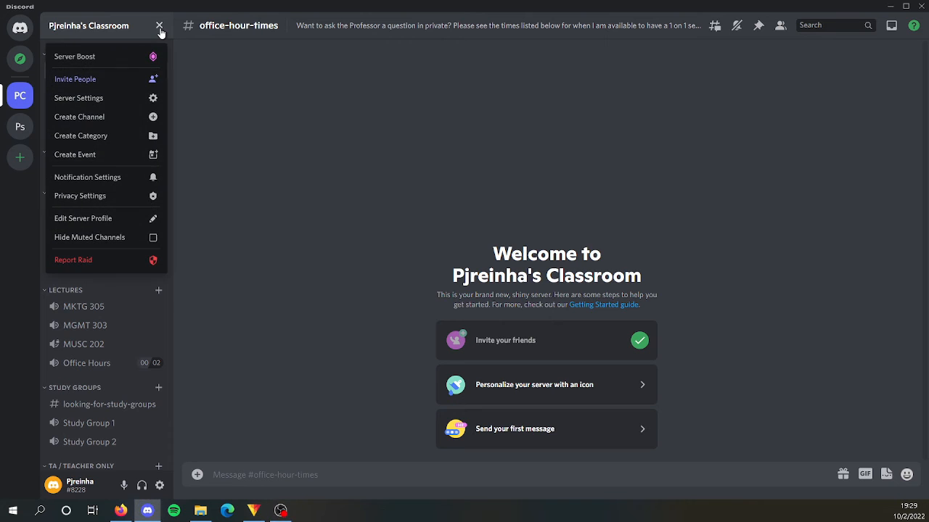
left_click(108, 98)
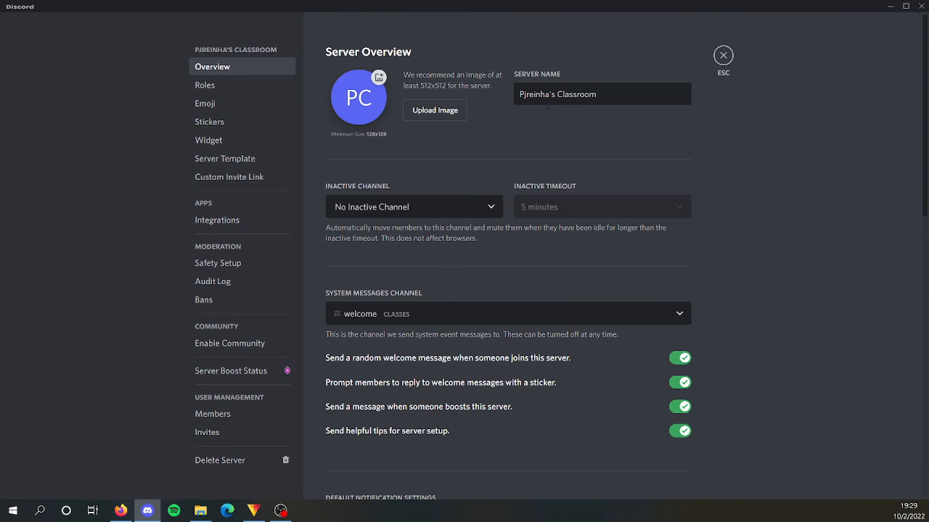
left_click(238, 87)
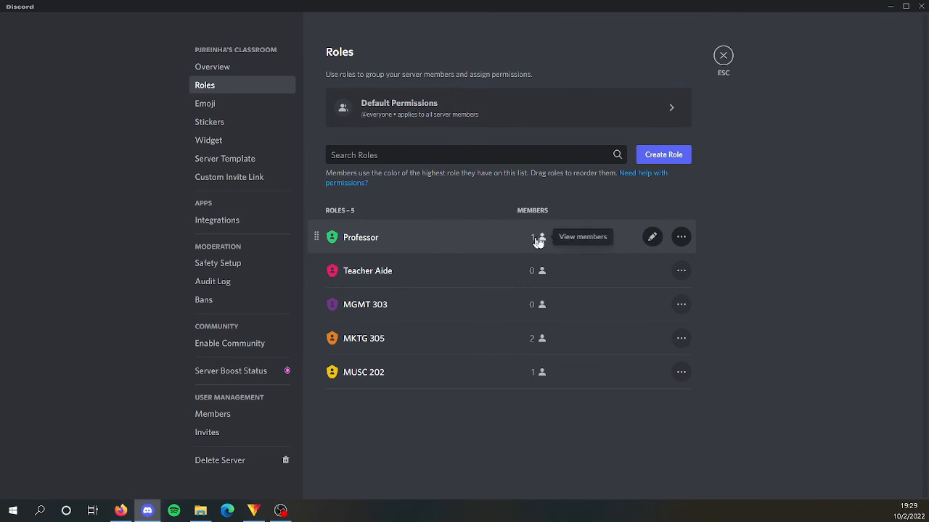
left_click(651, 238)
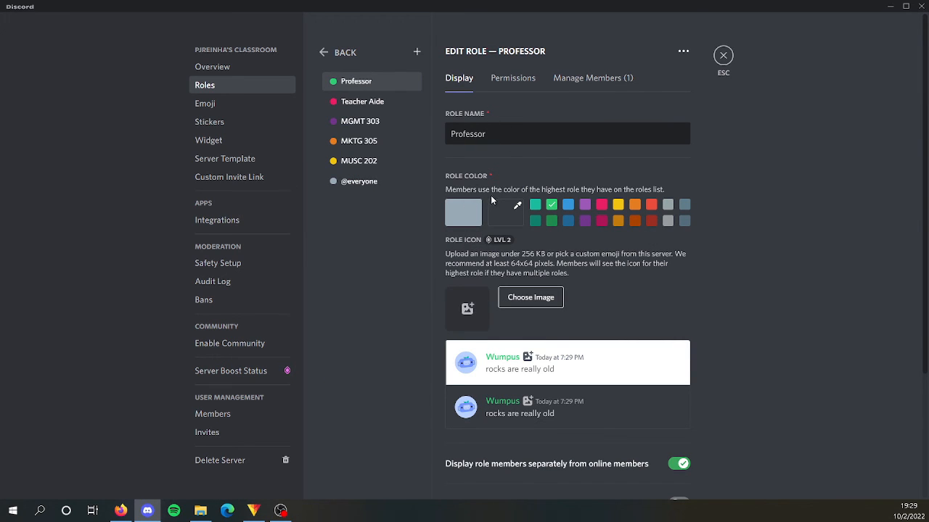
- Turn on the Manage Channels permission for the Professor role and bring up the list of members assigned to it
left_click(518, 85)
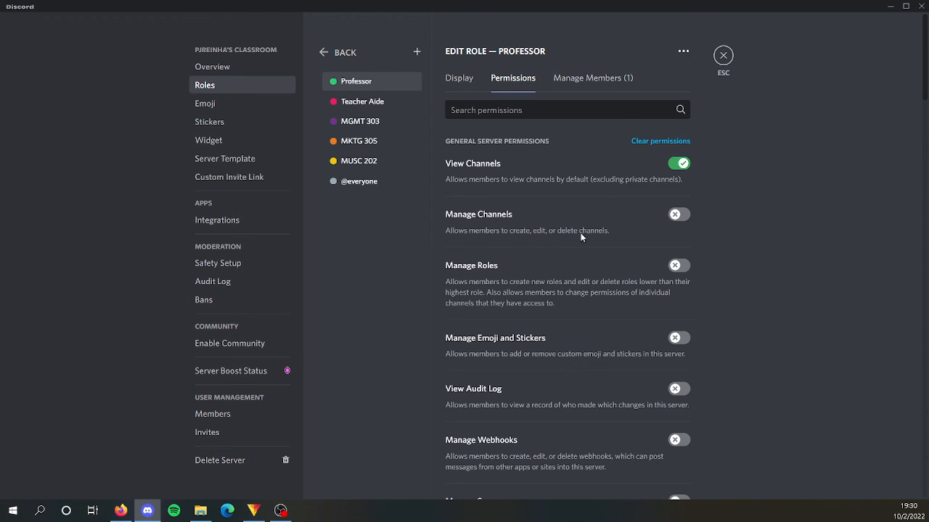
left_click(679, 215)
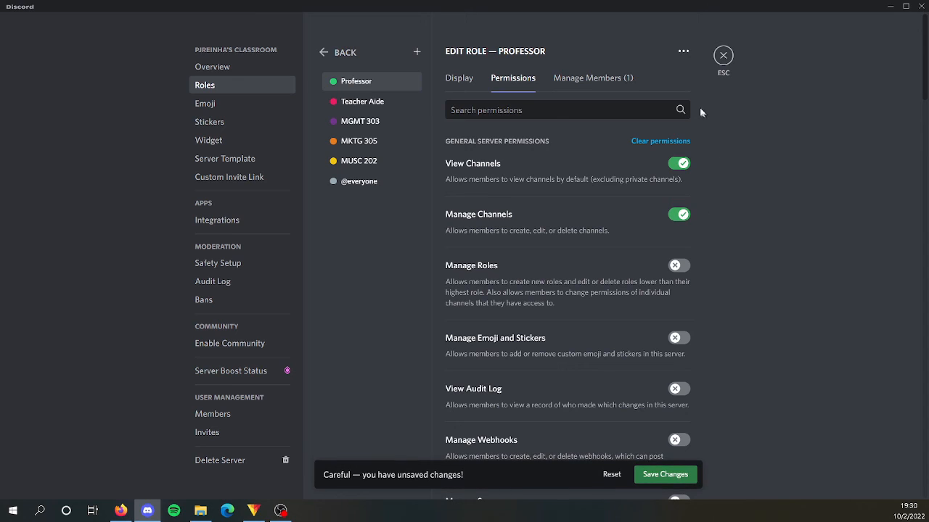
left_click(600, 86)
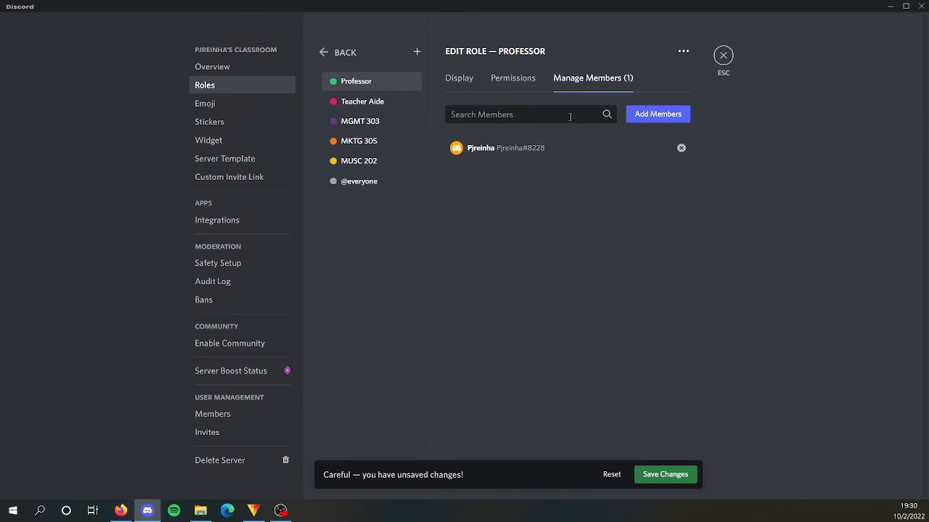
left_click(378, 142)
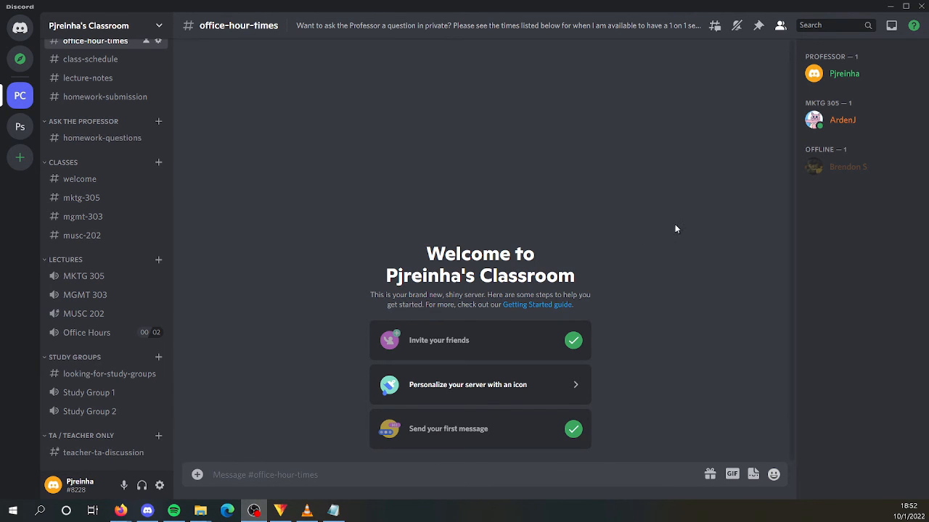
- Examine the role assignment options for the offline member and for the member listed under MKTG 305
right_click(859, 169)
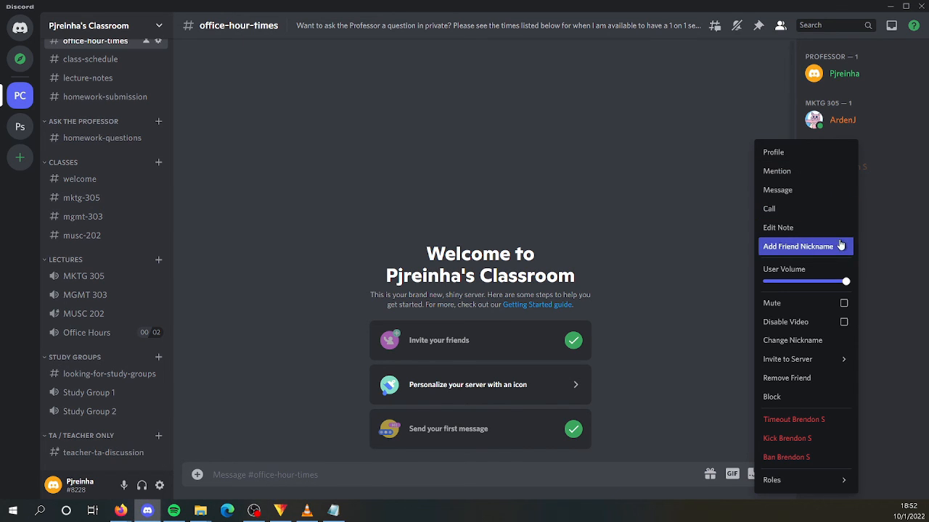
mouse_move(816, 482)
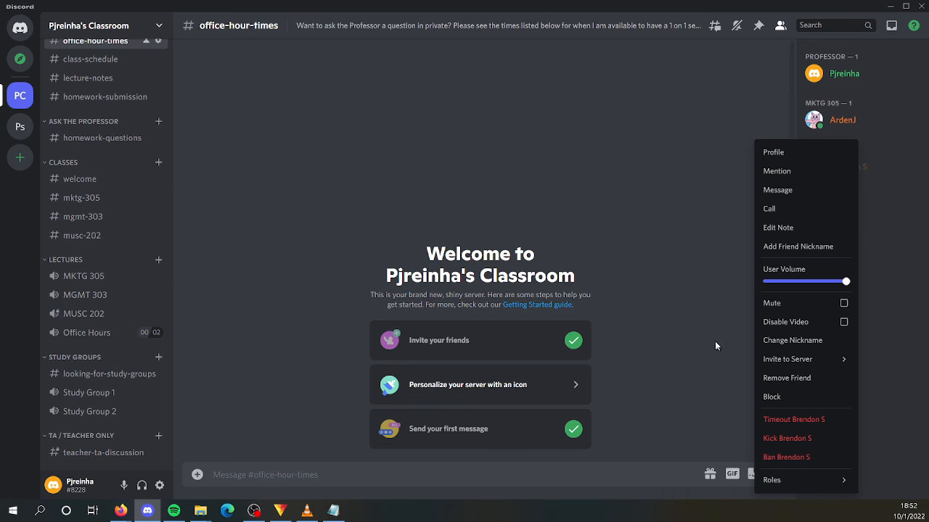
left_click(745, 256)
right_click(849, 128)
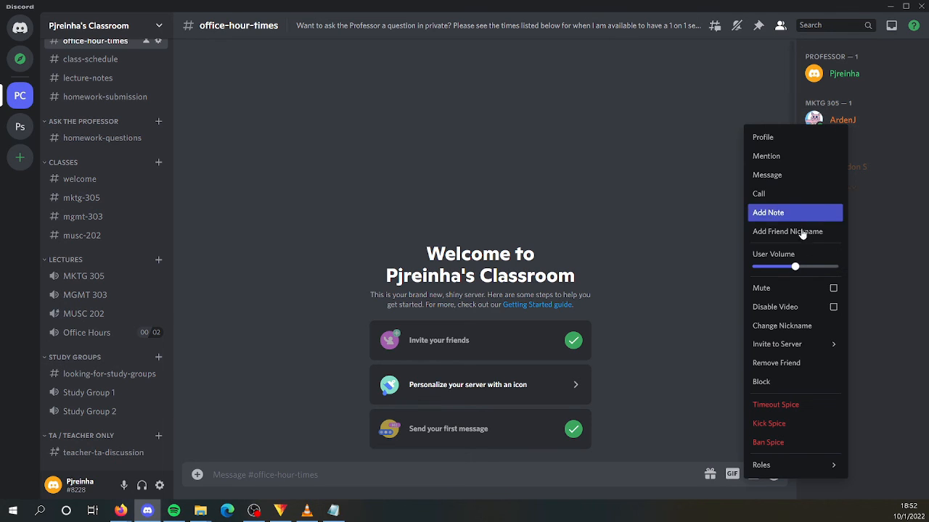
mouse_move(789, 464)
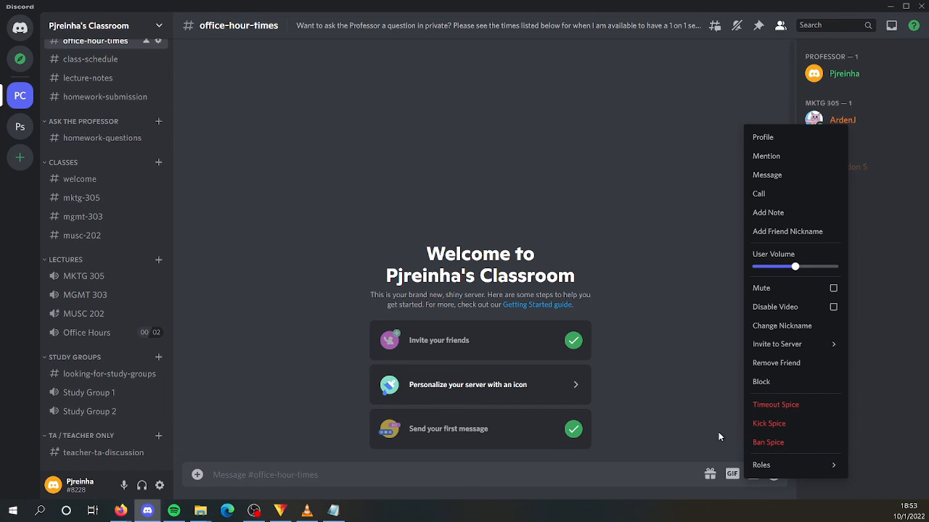
left_click(688, 396)
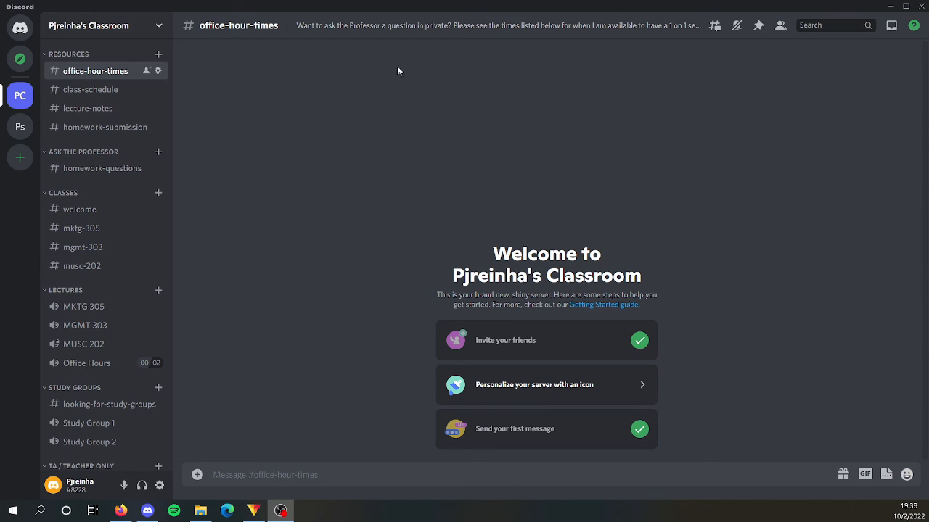
- Review the office-hour-times channel's topic and overview settings, and the overview settings of the welcome channel
left_click(398, 29)
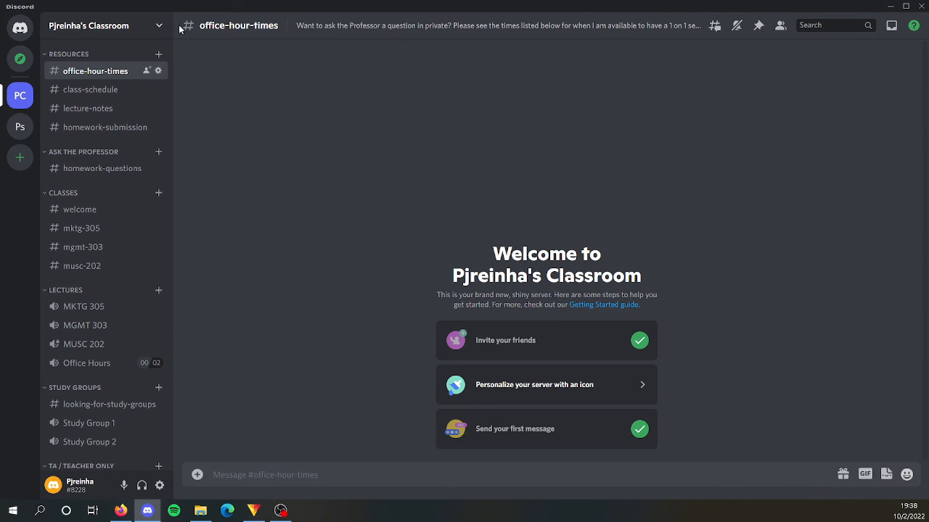
left_click(158, 71)
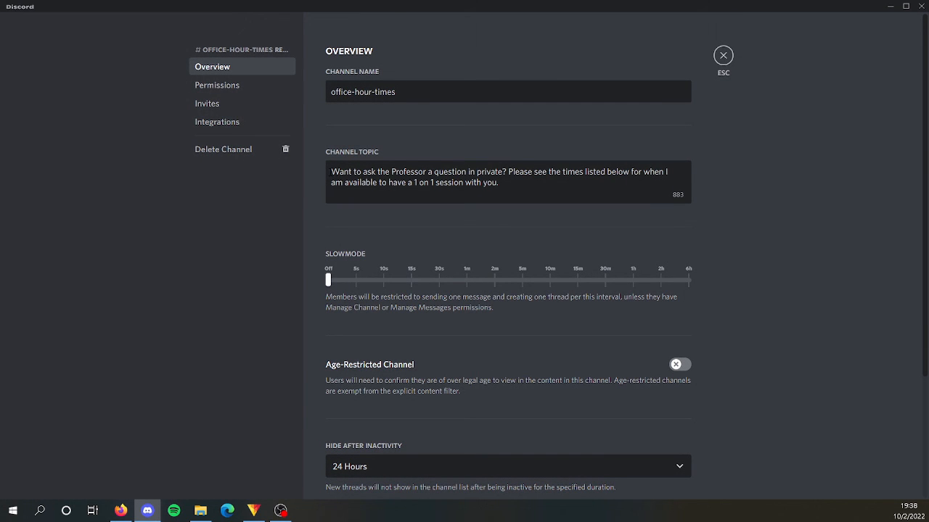
left_click(722, 57)
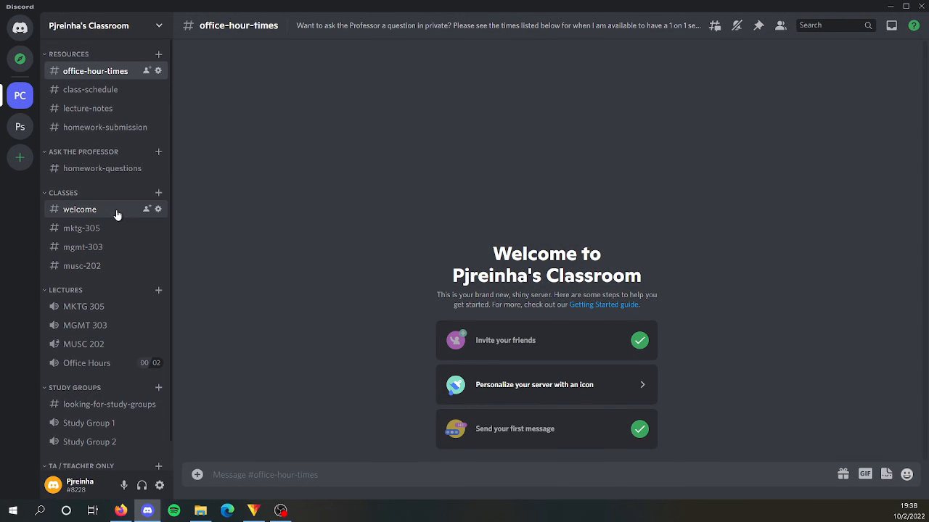
left_click(159, 210)
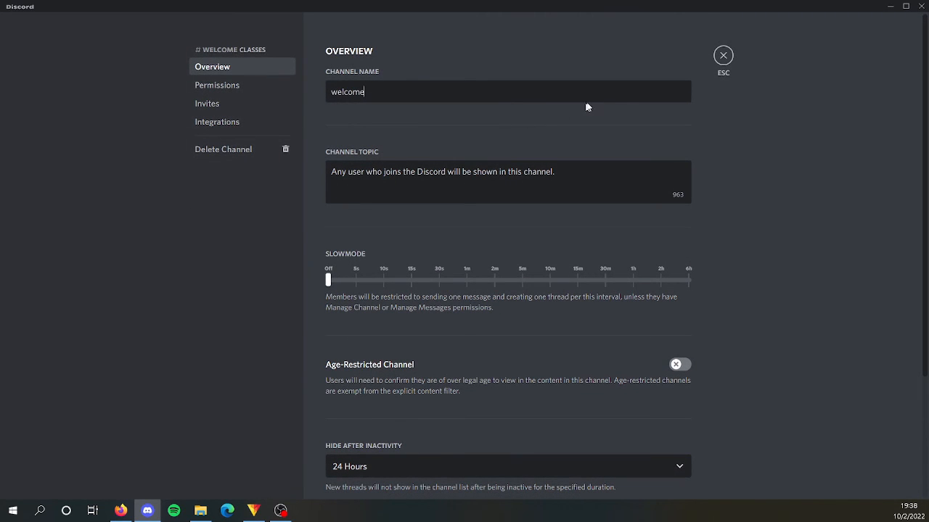
left_click(723, 56)
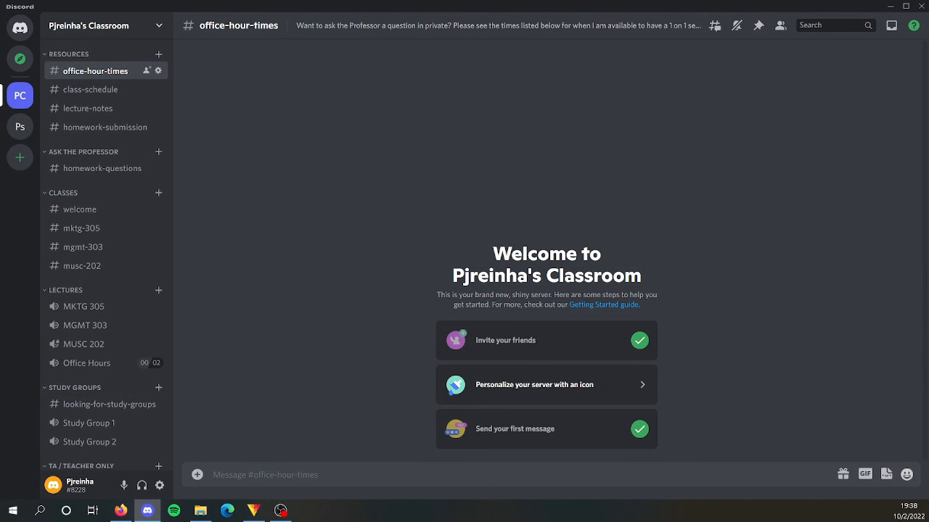